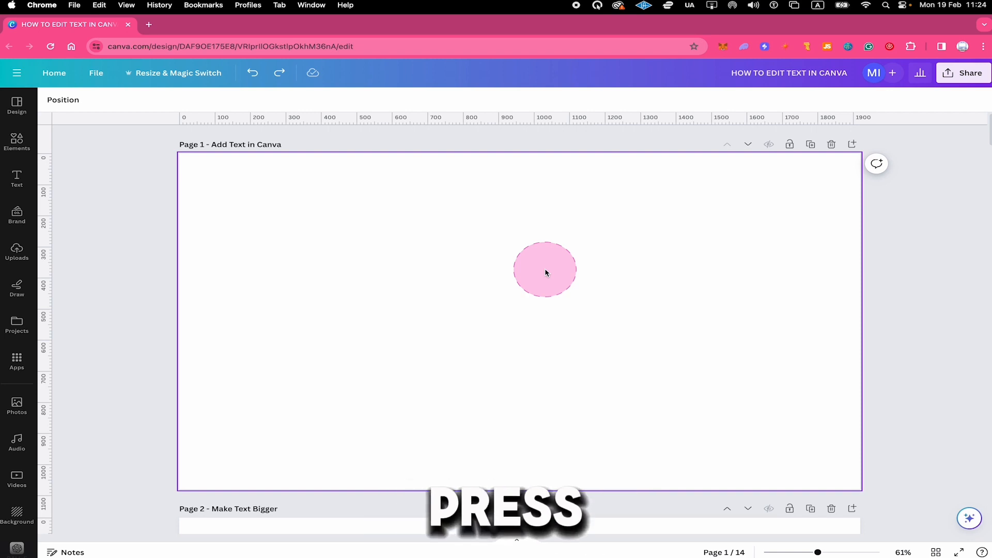
- Add a text box reading "My New Text" to page 1 and reselect its text for editing
key("t")
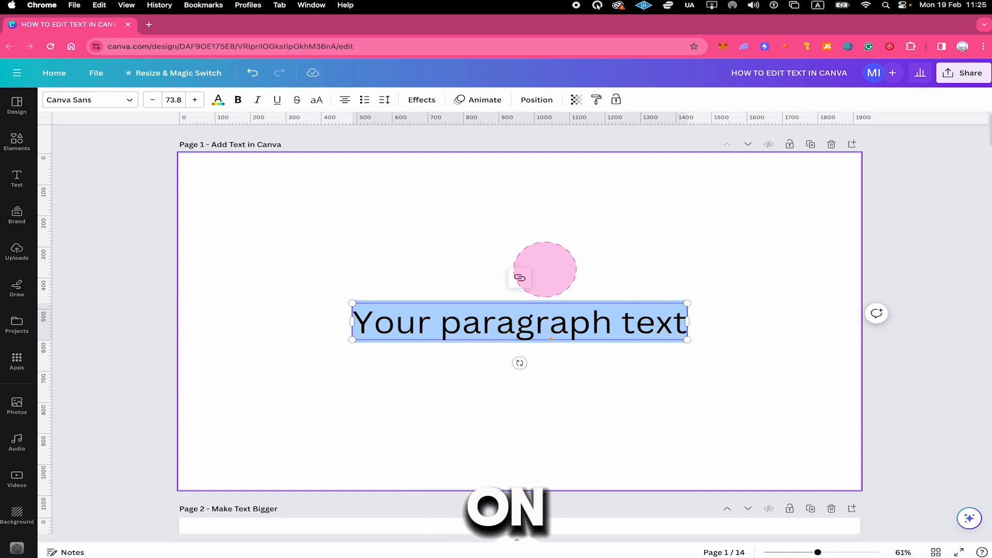
type("M")
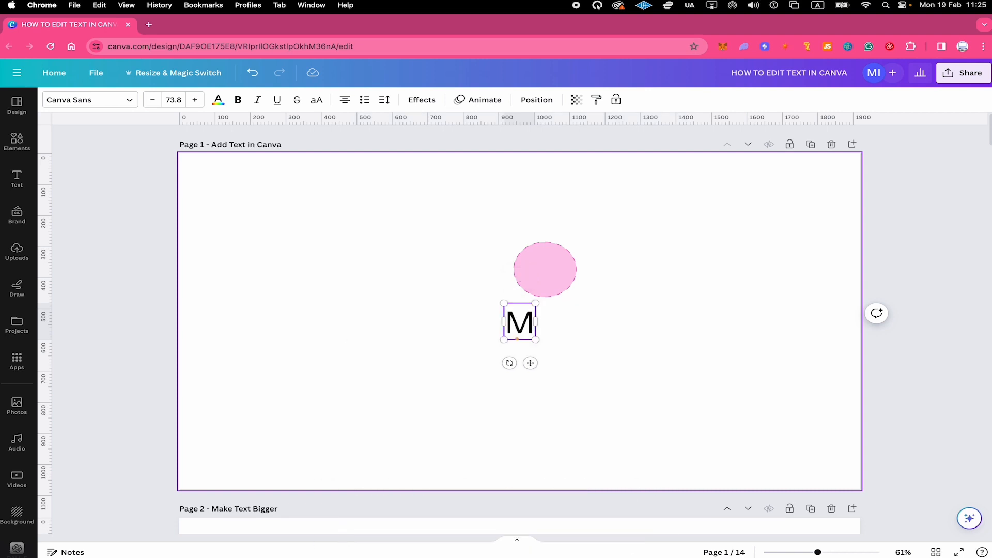
type("y New Textr")
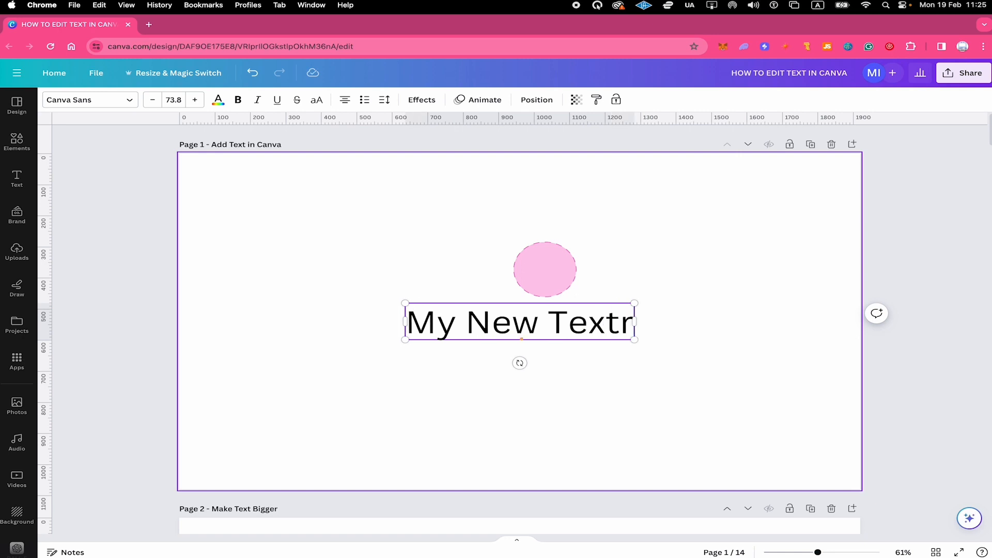
key("BackSpace")
left_click_drag(545, 269, 664, 266)
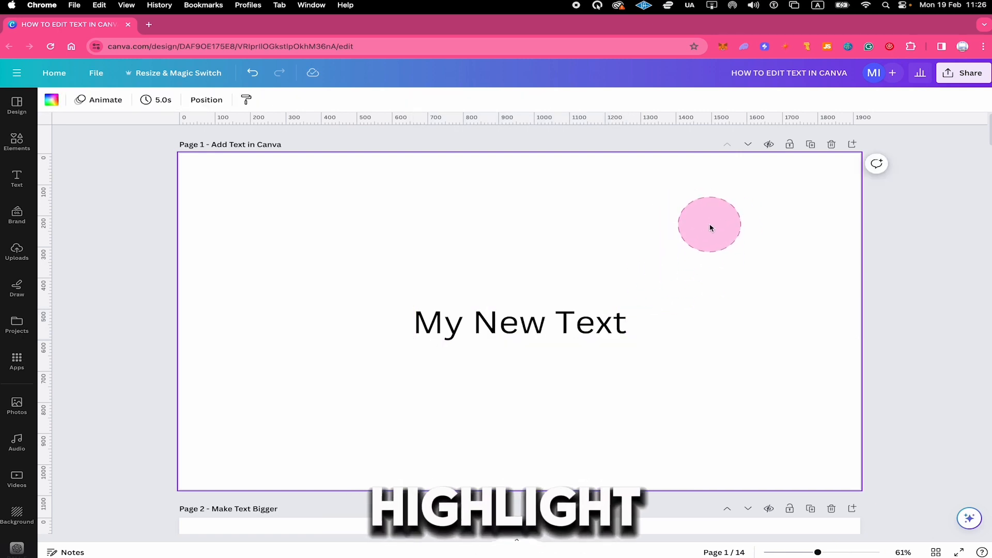
left_click(514, 322)
double_click(524, 317)
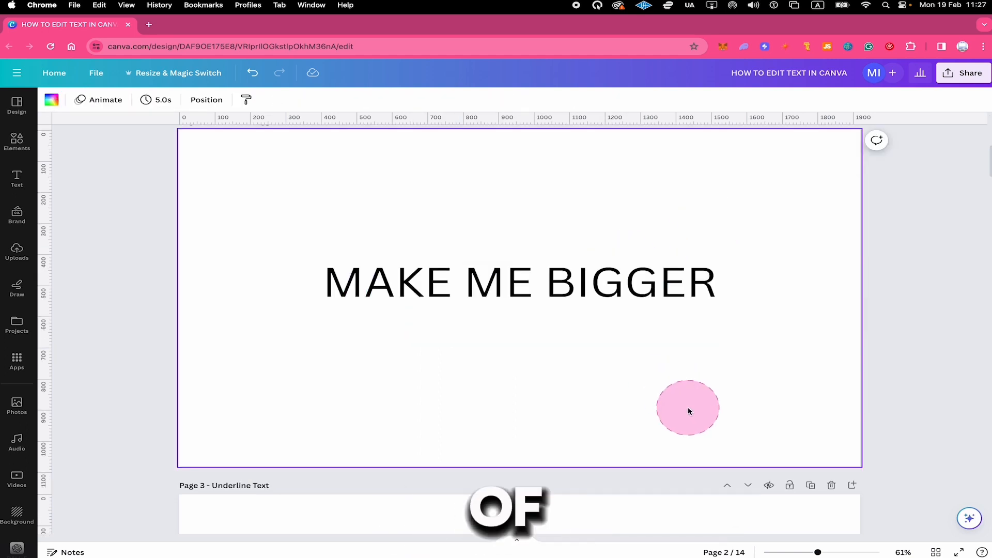
- Scale the "MAKE ME BIGGER" text on page 2 larger and then smaller from its corner
left_click(550, 296)
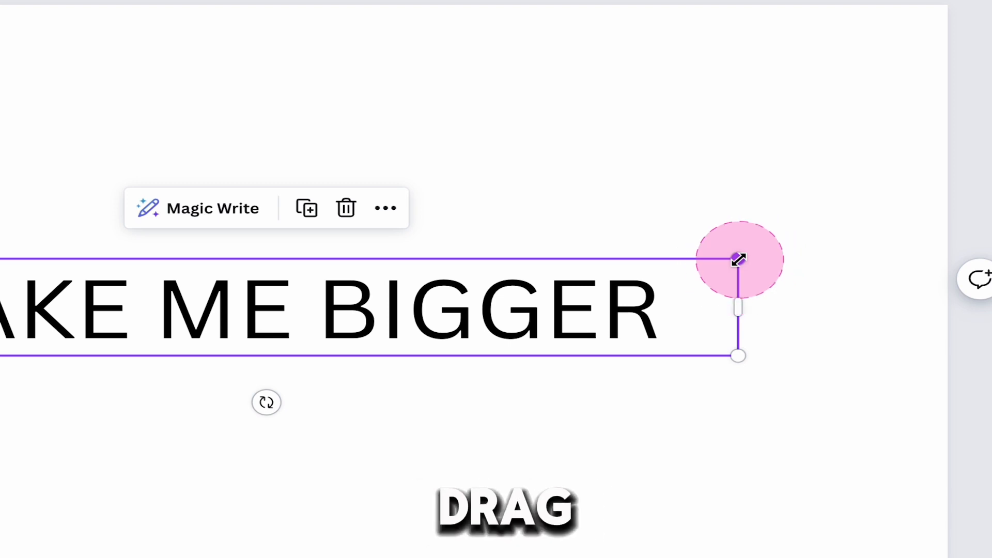
left_click_drag(739, 259, 926, 124)
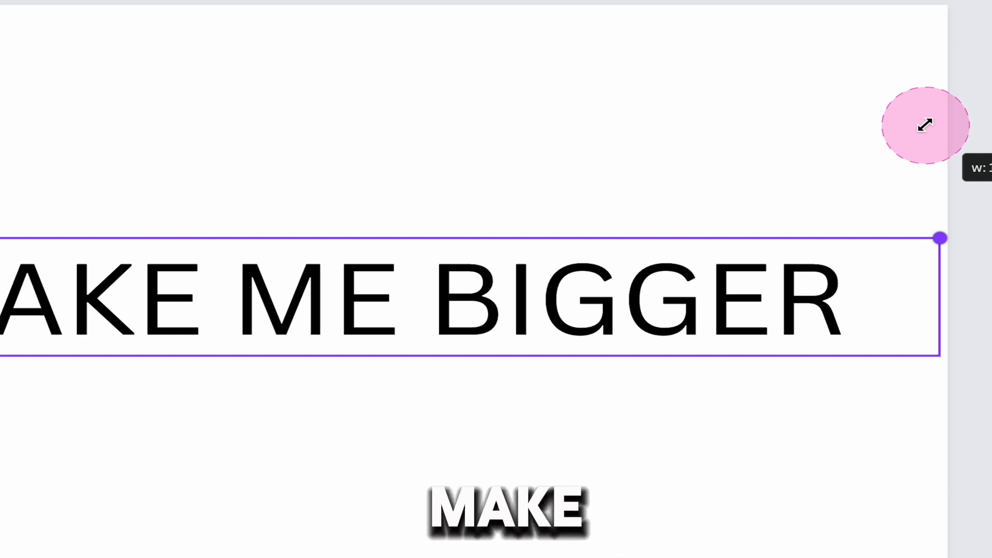
left_click_drag(926, 125, 346, 344)
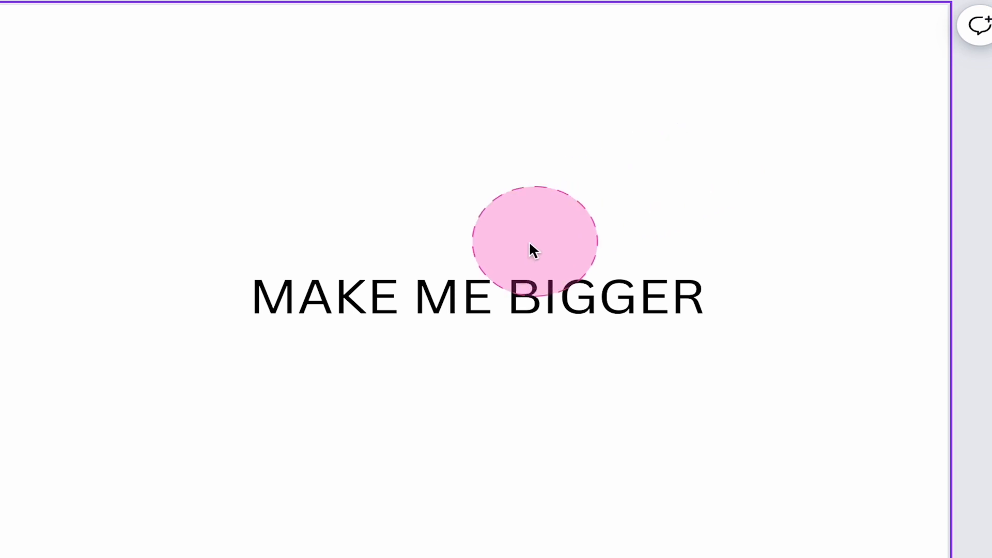
left_click(421, 310)
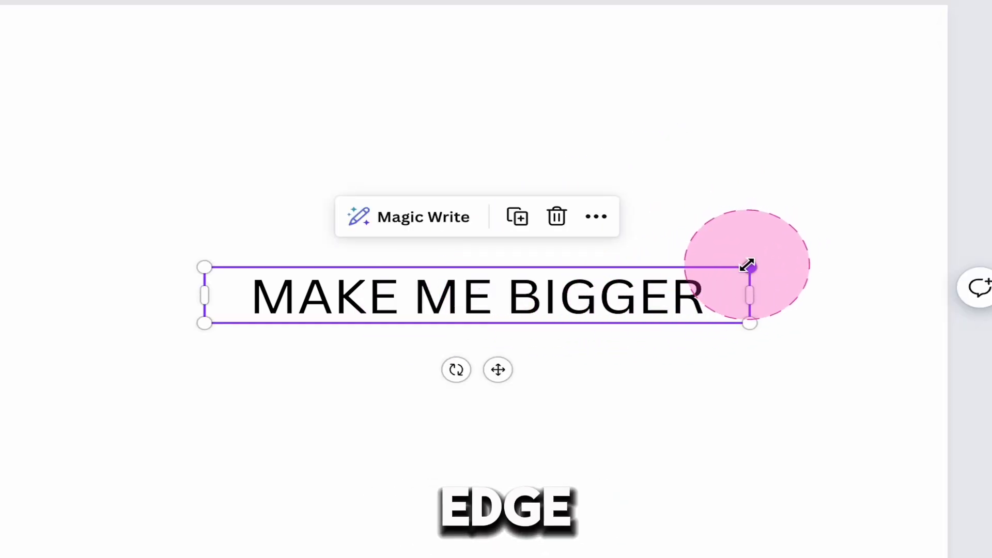
left_click_drag(750, 265, 627, 325)
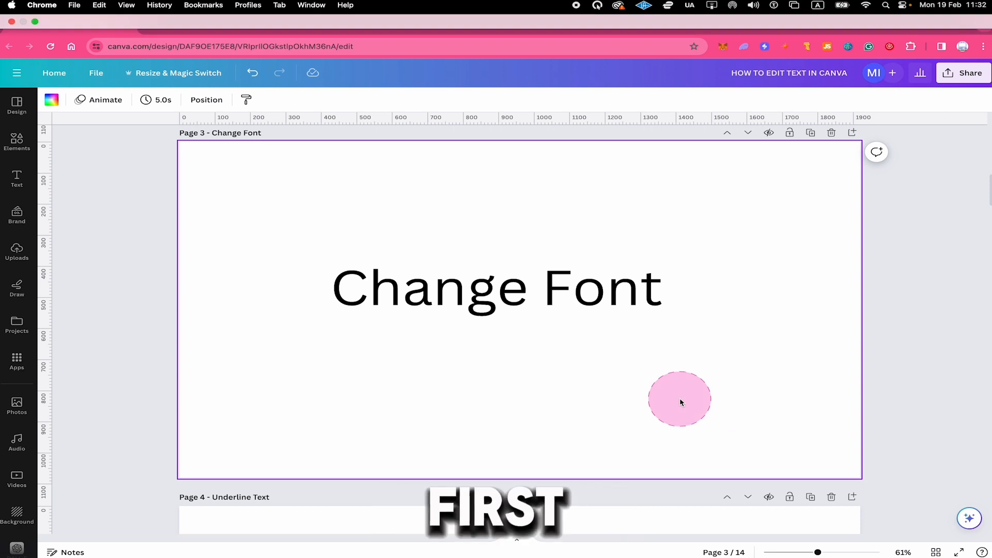
- Change the font of the "Change Font" text on page 3 to Luckiest Guy
left_click(565, 268)
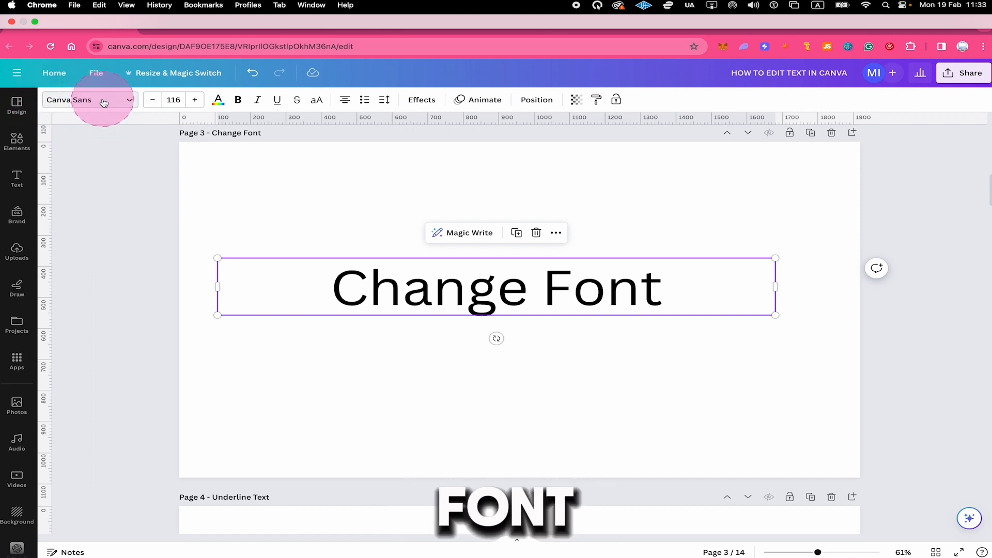
left_click(131, 101)
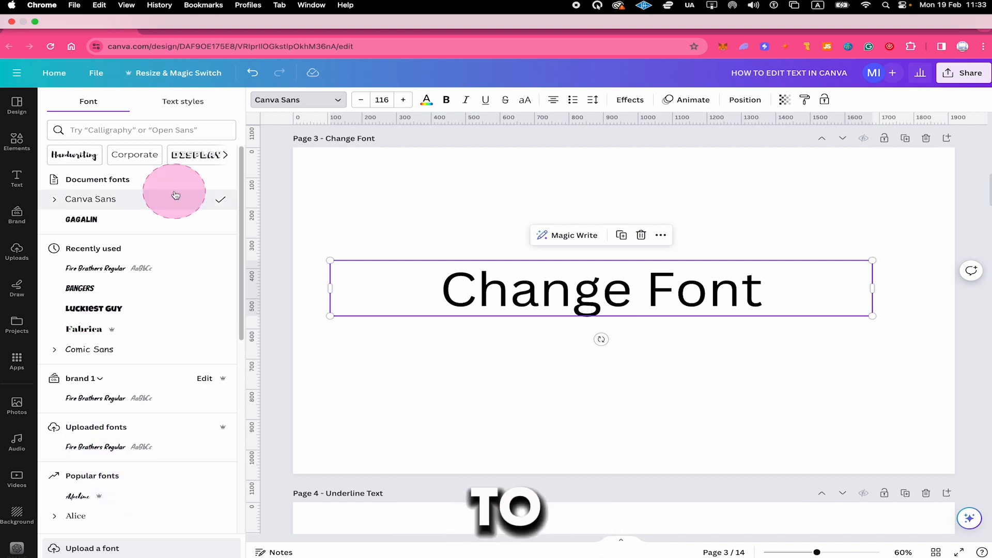
left_click(111, 308)
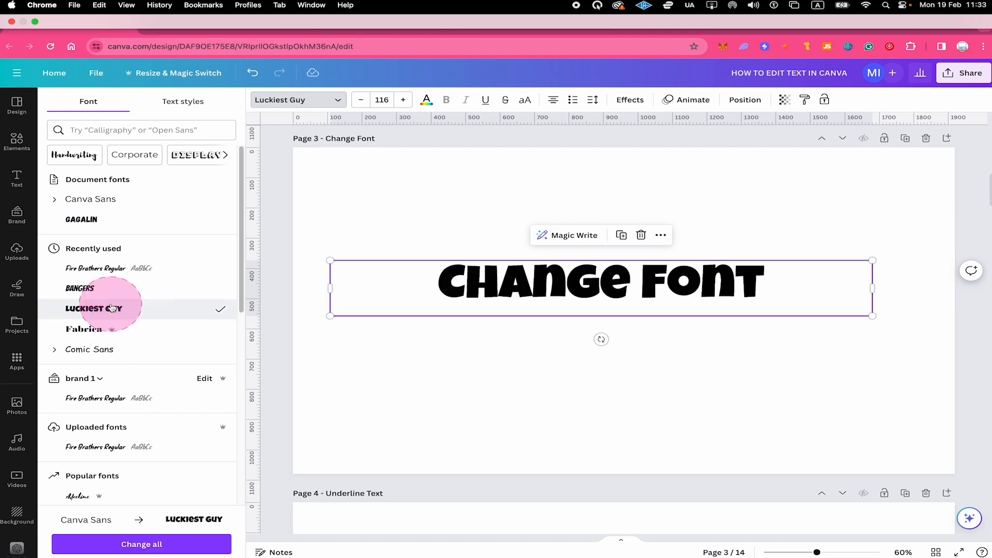
left_click(418, 365)
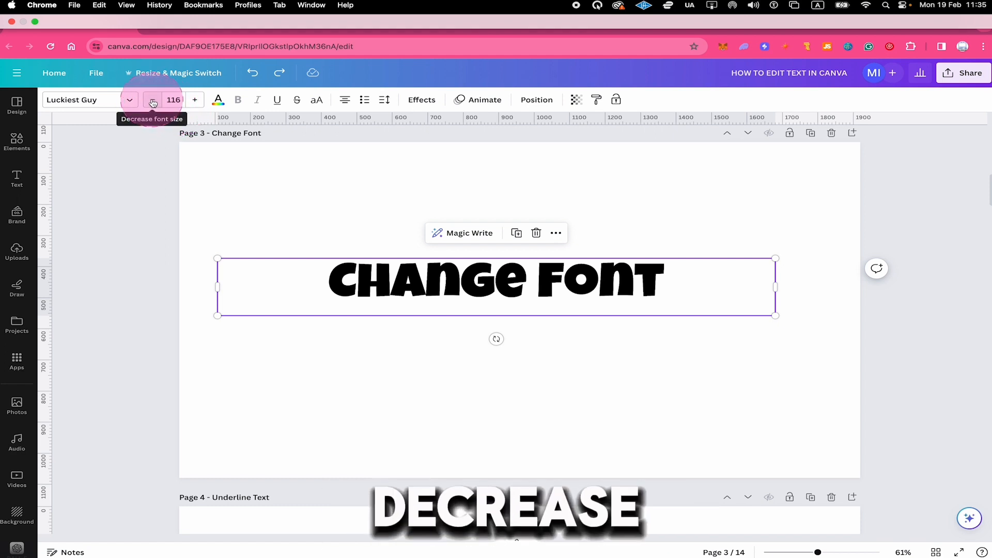
- Increase the size of the "Change Font" text step by step to about 138
left_click(197, 100)
left_click(197, 101)
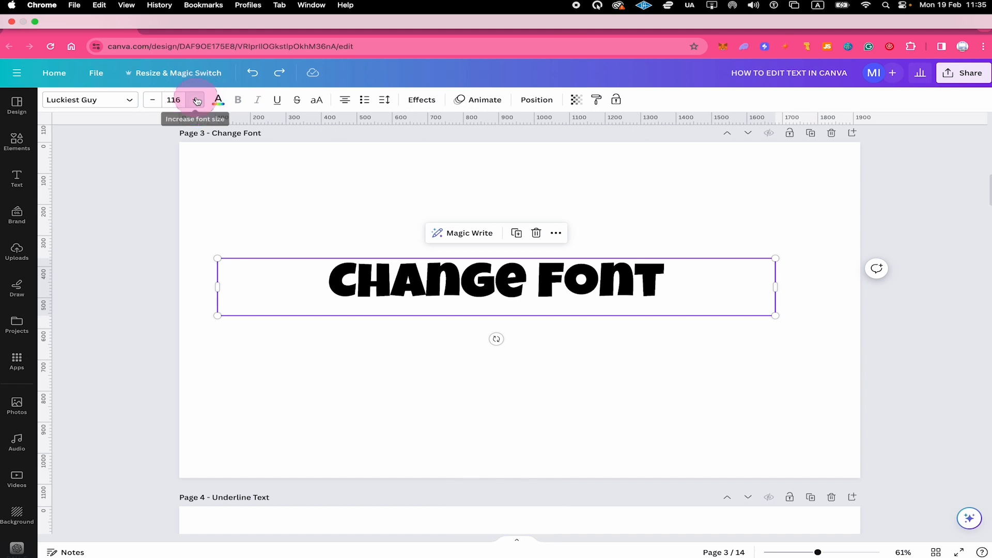
left_click(197, 101)
left_click(197, 100)
left_click(197, 101)
left_click(197, 101)
left_click(197, 100)
left_click(197, 101)
left_click(197, 101)
left_click(196, 101)
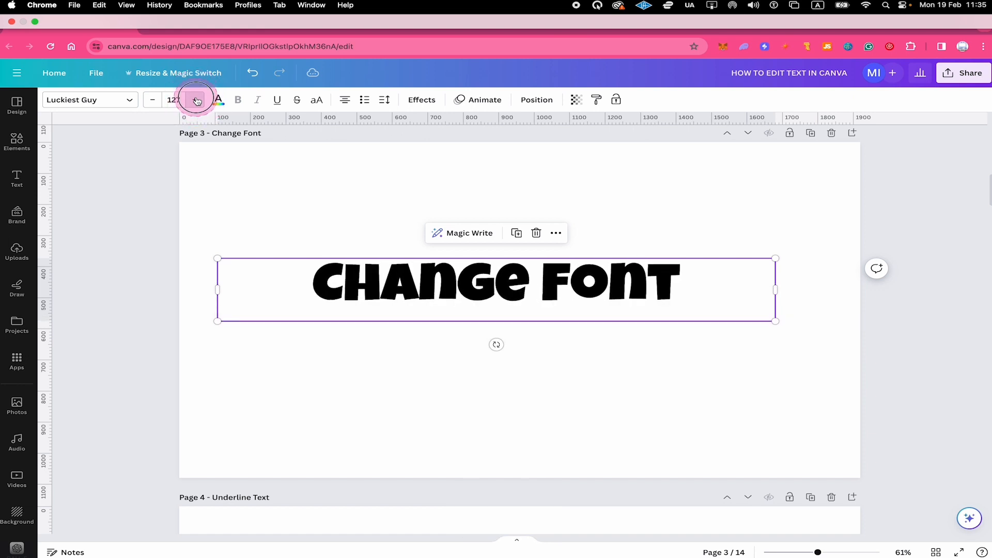
left_click(197, 101)
left_click(197, 100)
left_click(197, 101)
left_click(197, 100)
left_click(197, 100)
left_click(197, 101)
left_click(197, 101)
left_click(197, 101)
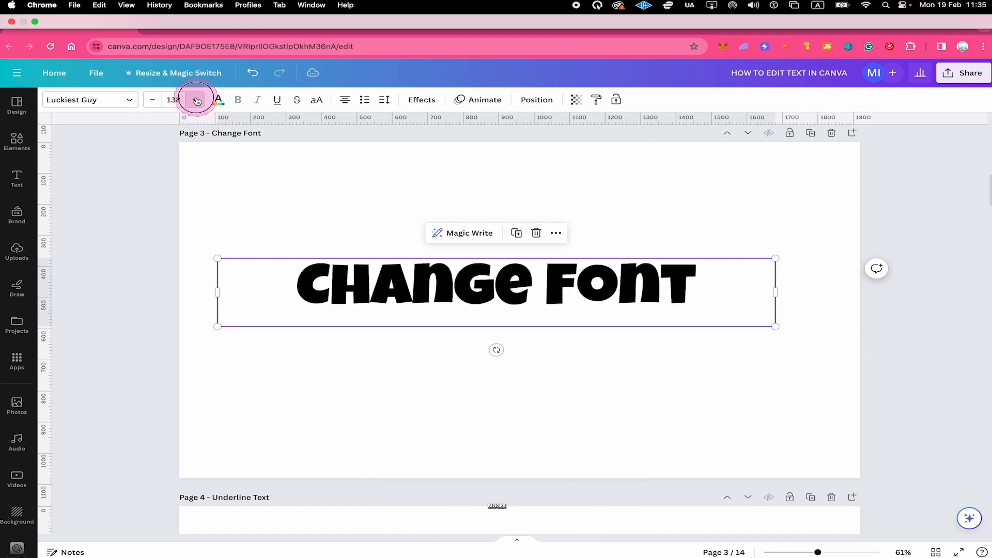
left_click(197, 100)
left_click(197, 101)
left_click(197, 100)
- Decrease the font size of the "Change Font" text step by step to 108
left_click(154, 101)
left_click(154, 102)
left_click(154, 102)
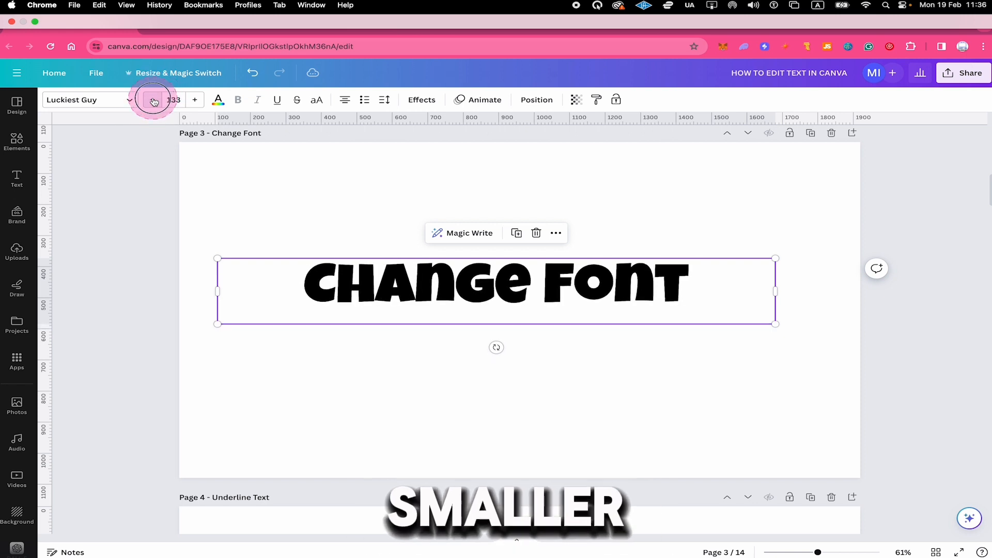
left_click(154, 102)
left_click(154, 101)
left_click(154, 101)
left_click(154, 101)
left_click(154, 102)
left_click(154, 101)
left_click(154, 101)
left_click(154, 101)
left_click(154, 102)
left_click(154, 102)
left_click(154, 101)
left_click(154, 102)
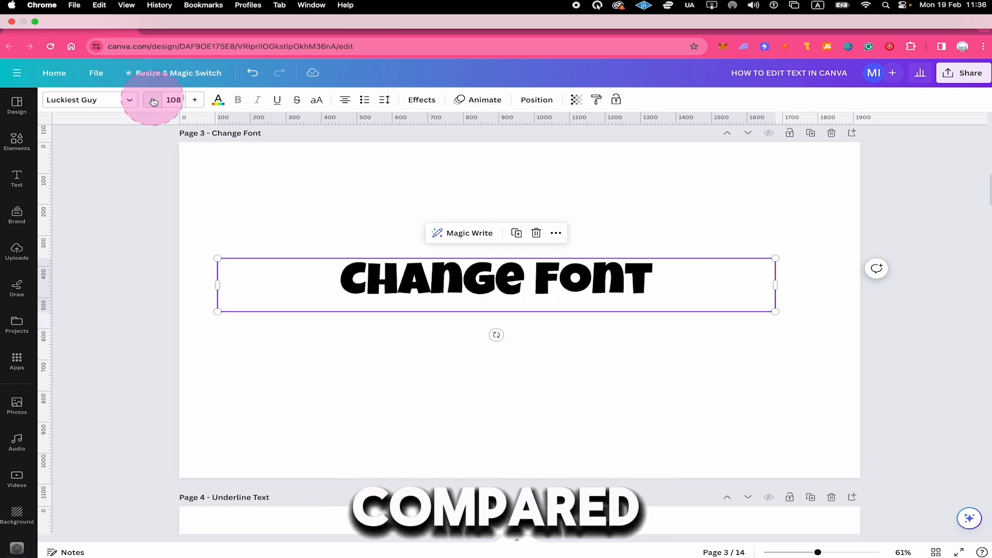
left_click(154, 102)
left_click(154, 101)
left_click(154, 102)
left_click(154, 101)
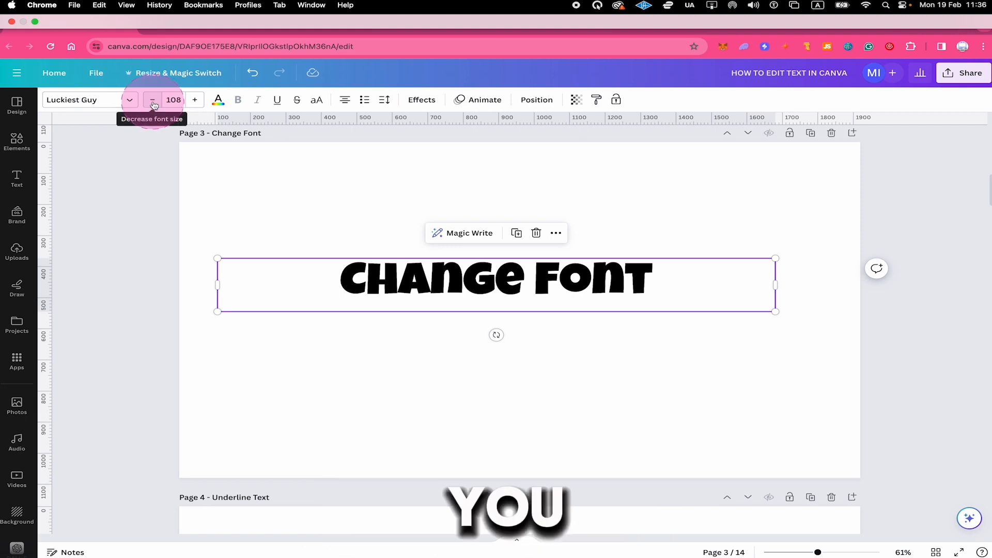
- Scale the "Change Font" text box up from its corner to font size 118 and centre it horizontally on page 3
left_click(218, 259)
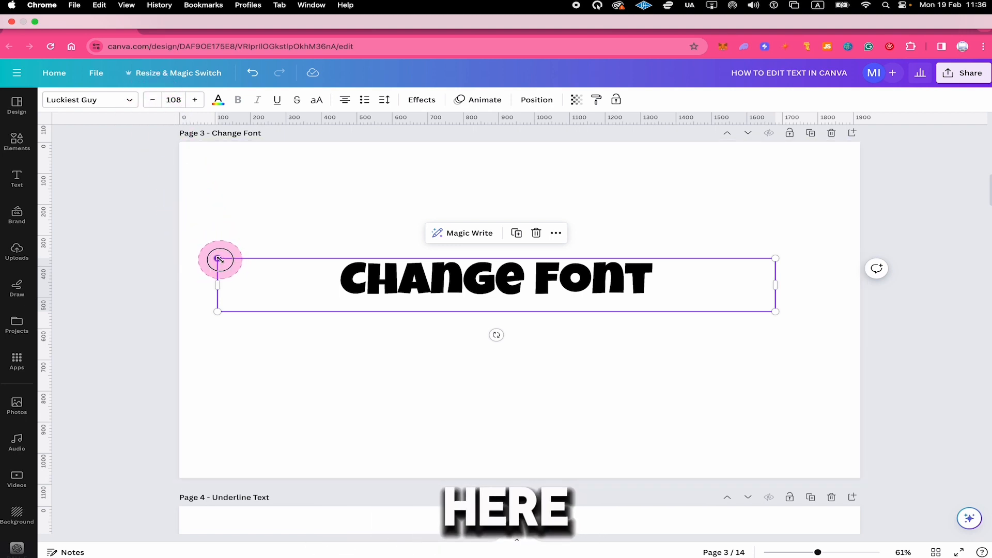
left_click_drag(218, 258, 175, 199)
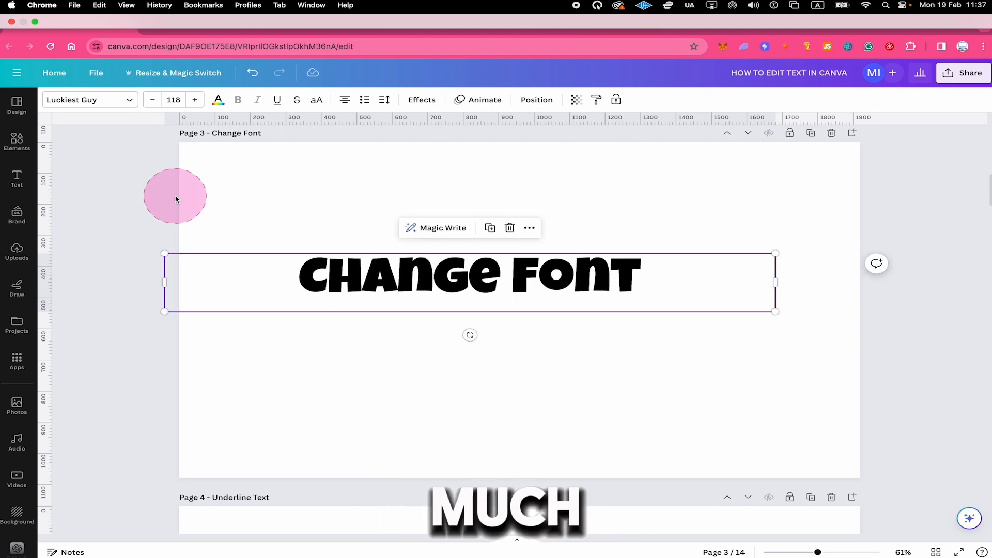
left_click_drag(362, 278, 412, 281)
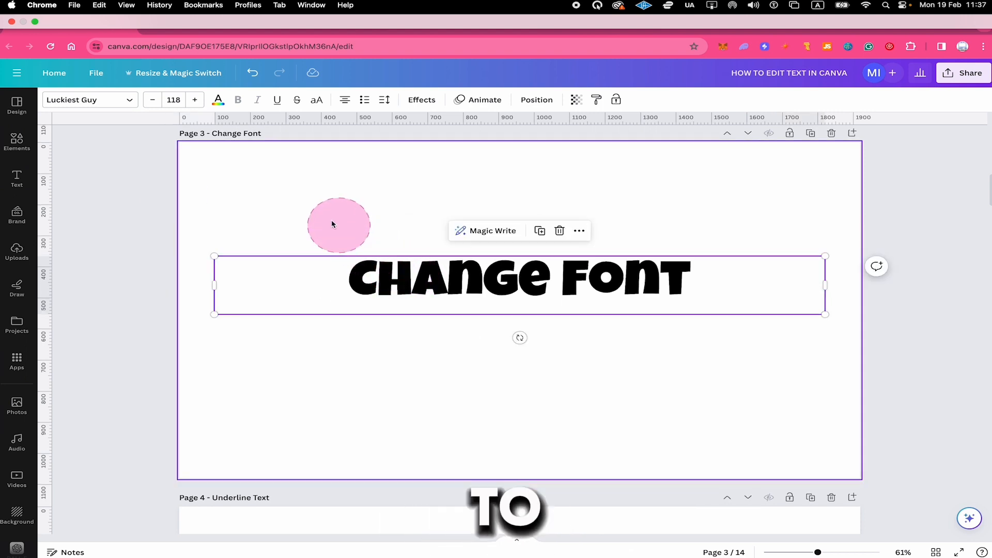
- Change the color of the "Change Font" text to red (#ff3131)
left_click(219, 100)
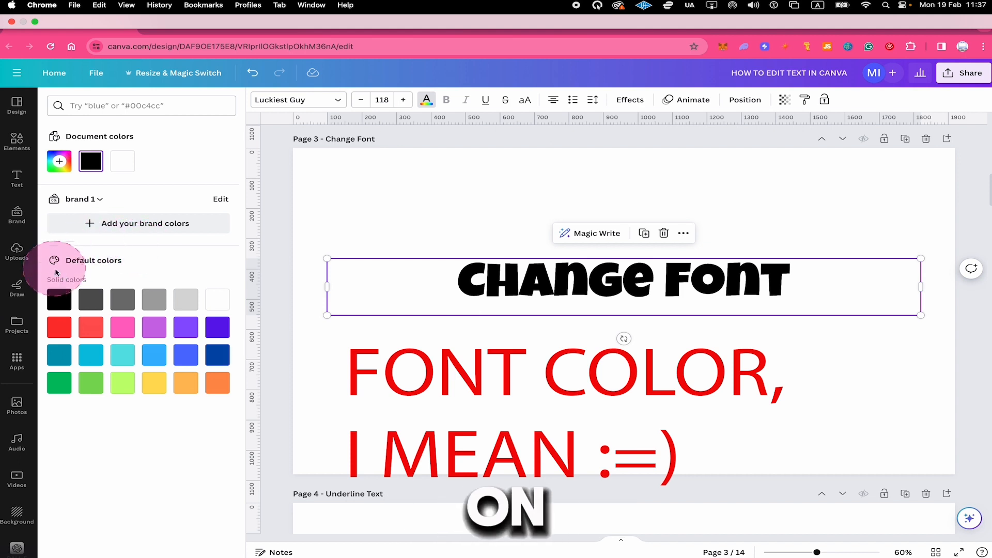
left_click(59, 326)
left_click(450, 295)
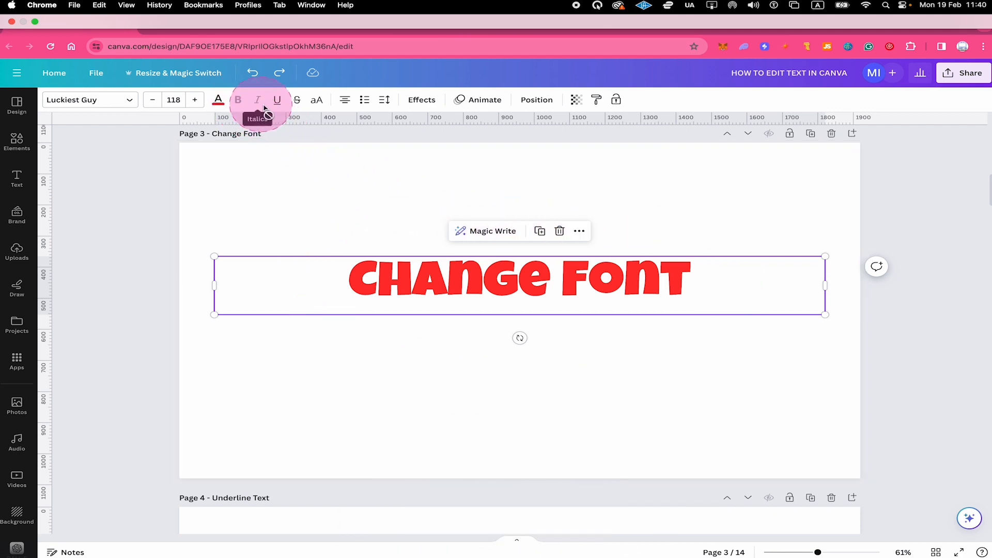
- Apply a black Shadow effect to the "Change Font" text with transparency 100 and offset 92
left_click(423, 101)
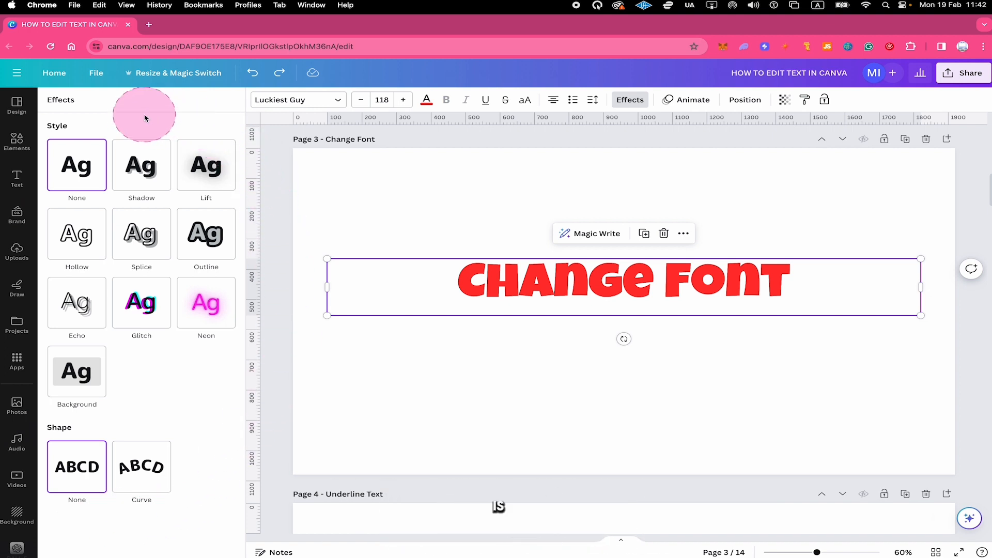
left_click(149, 150)
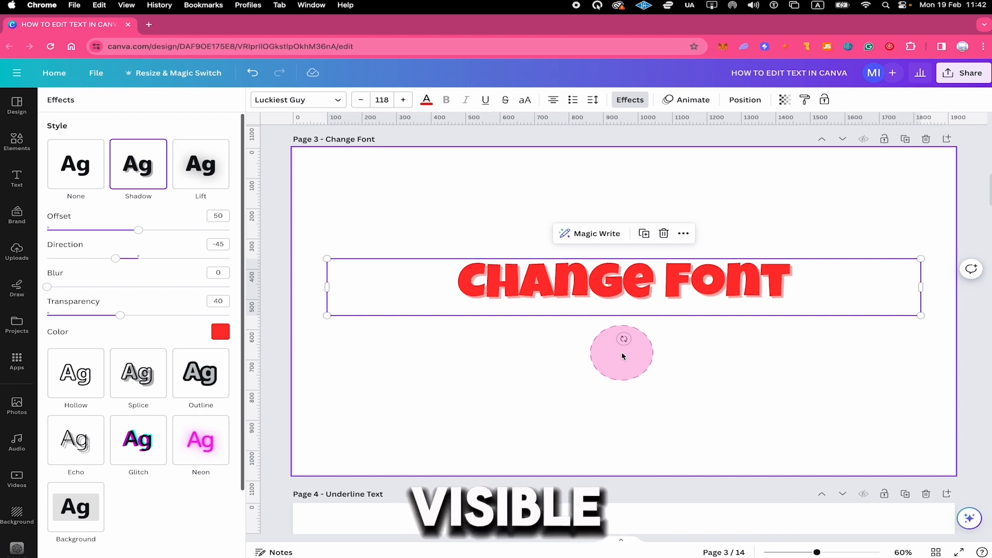
left_click(221, 331)
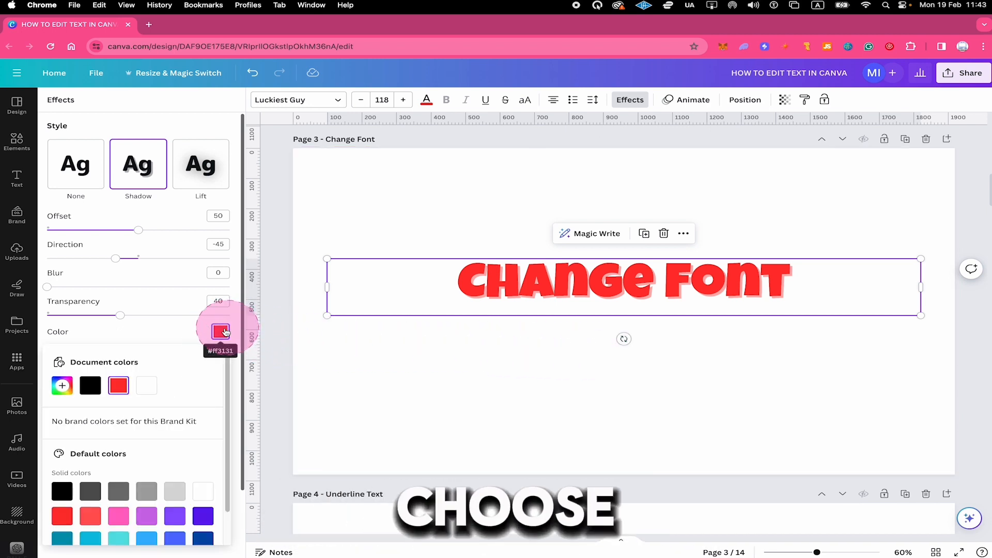
left_click(91, 385)
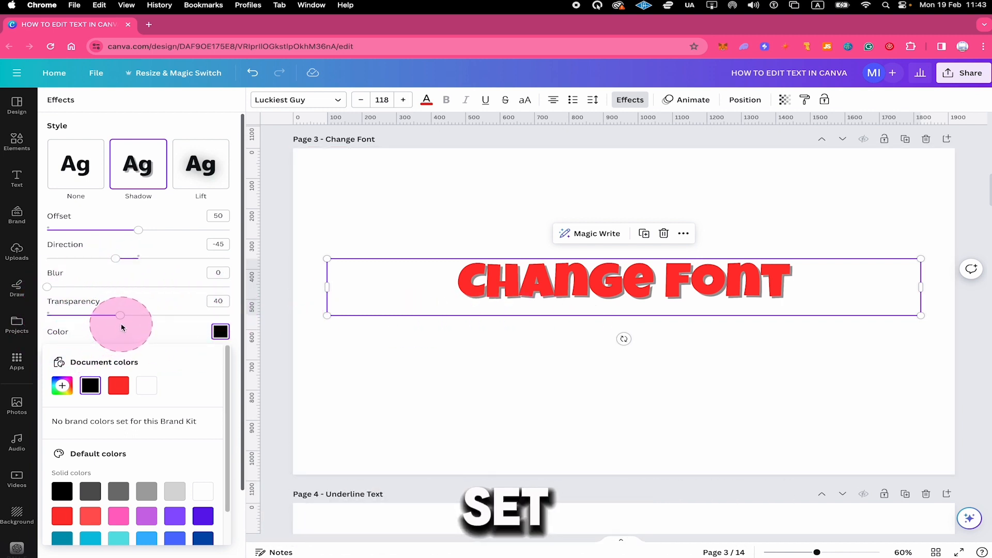
left_click_drag(122, 324, 230, 314)
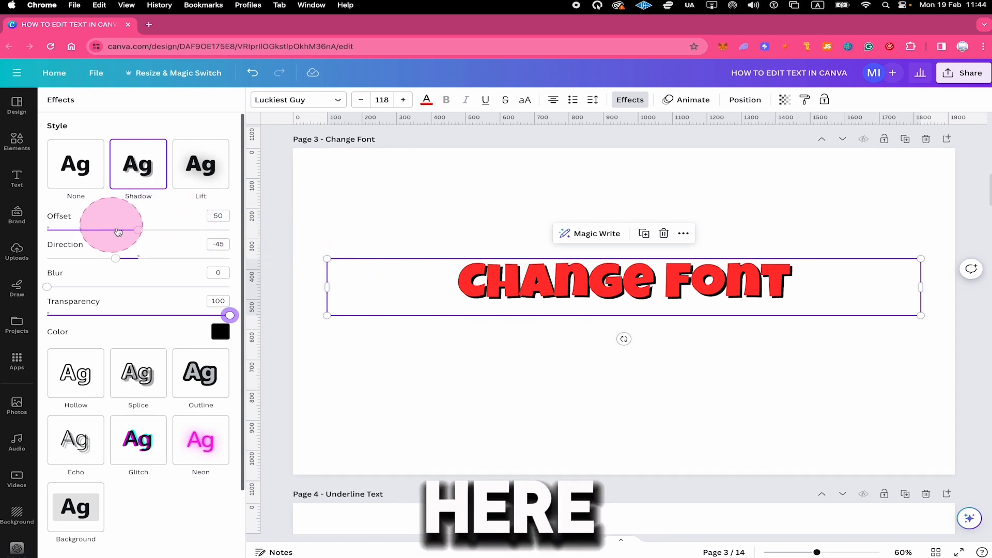
left_click_drag(138, 232, 218, 231)
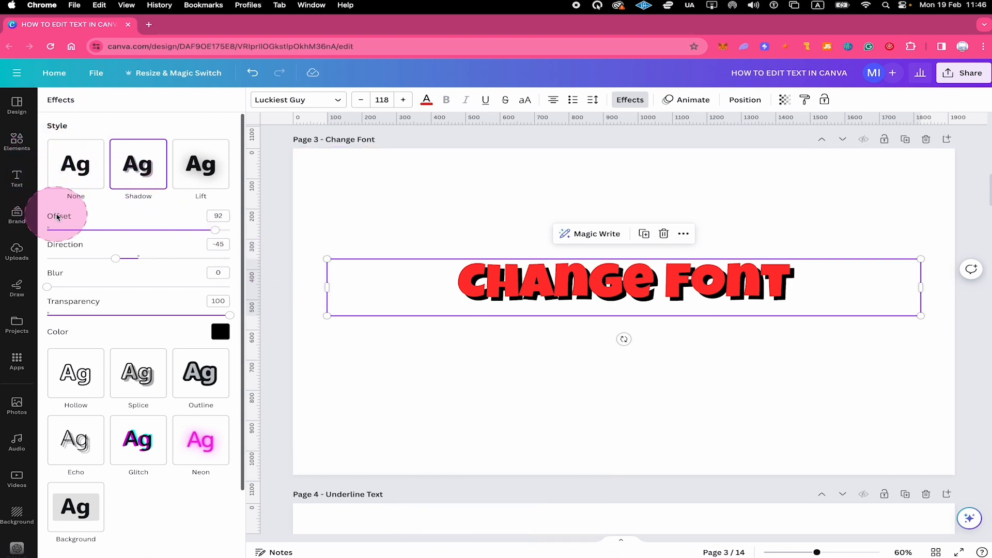
- Replace the text's Shadow effect with an Outline effect colored black
left_click(78, 165)
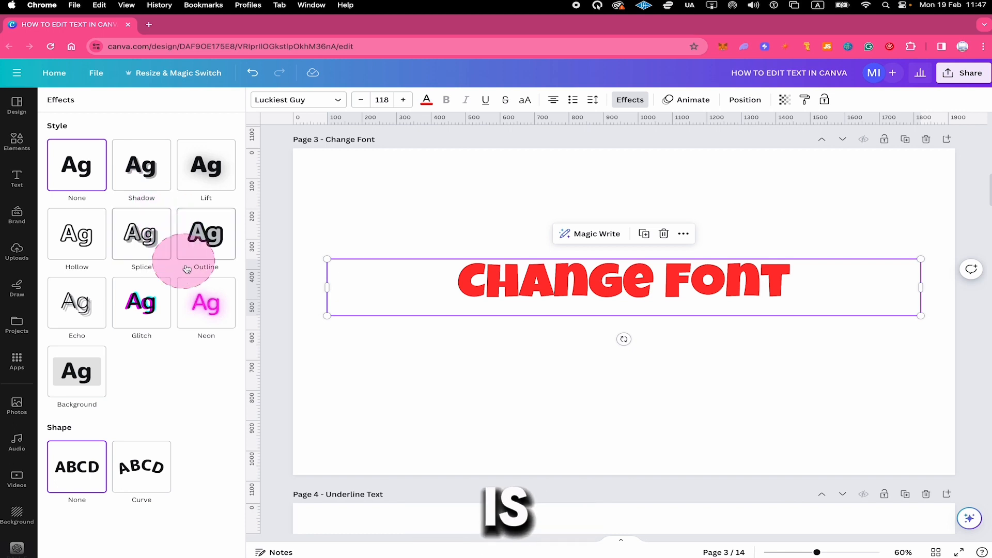
left_click(217, 243)
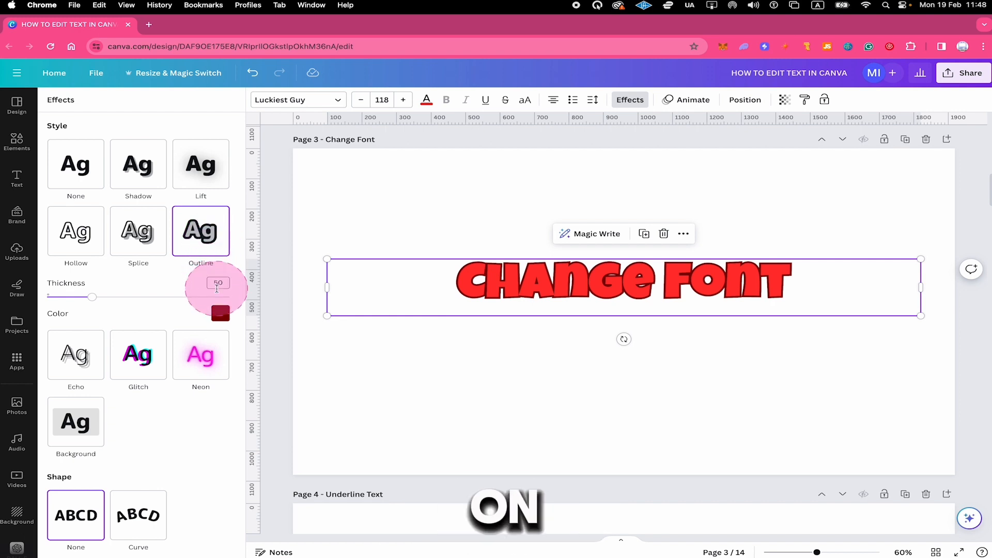
left_click(221, 314)
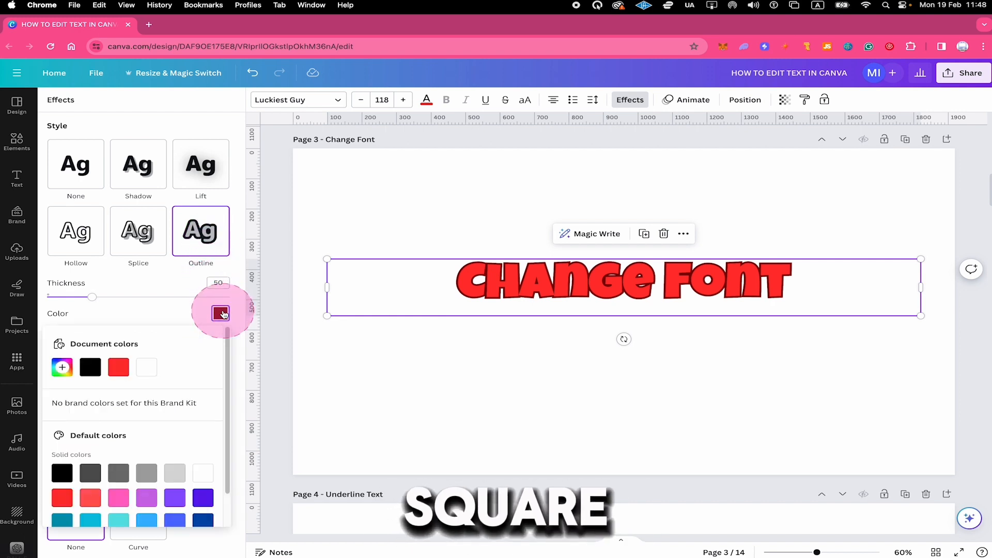
left_click(92, 367)
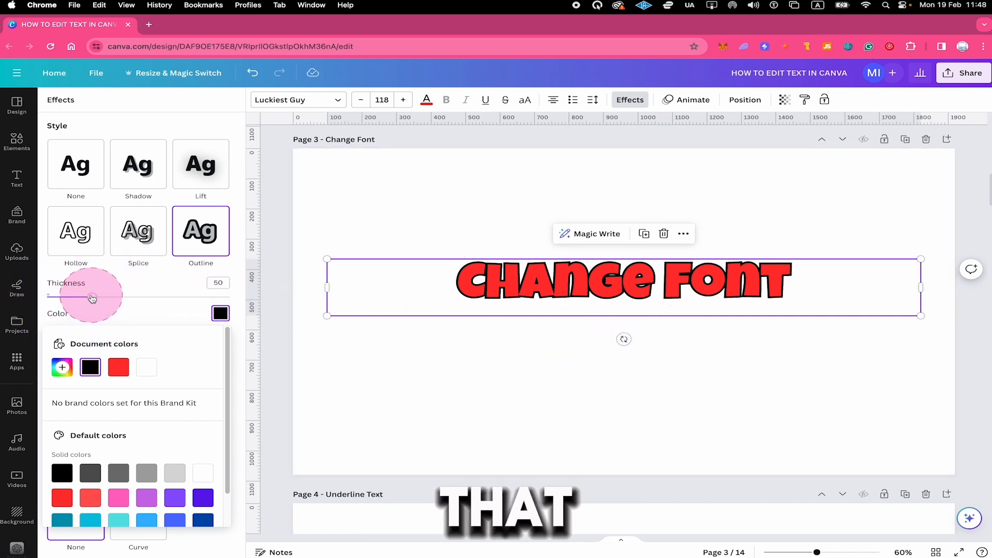
- Set the thickness of the "Change Font" text's black outline to 123 and deselect the text
left_click_drag(92, 298, 156, 303)
left_click(510, 375)
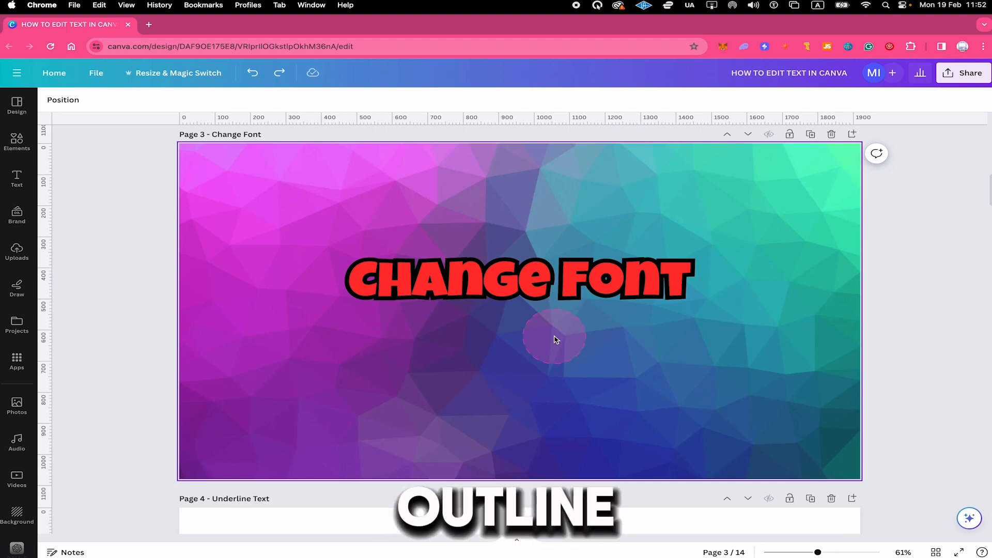
- Remove the Outline effect from the "Change Font" text on page 3 by setting its effect style to None
left_click(527, 282)
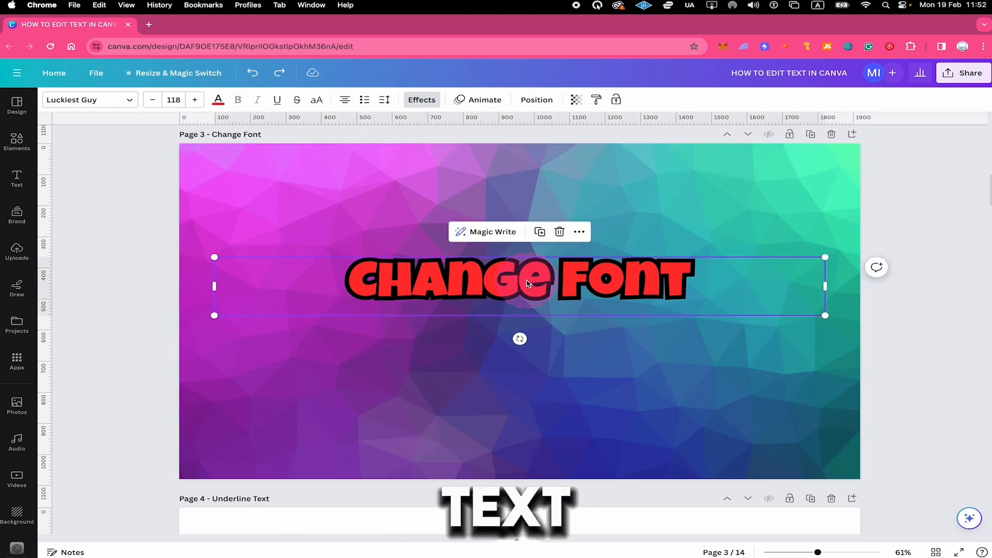
left_click(432, 101)
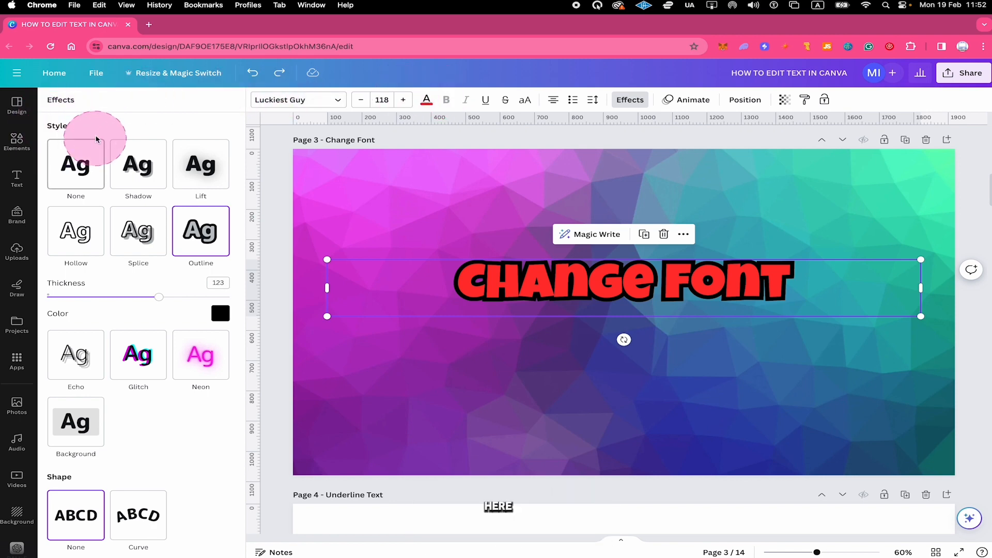
left_click(75, 163)
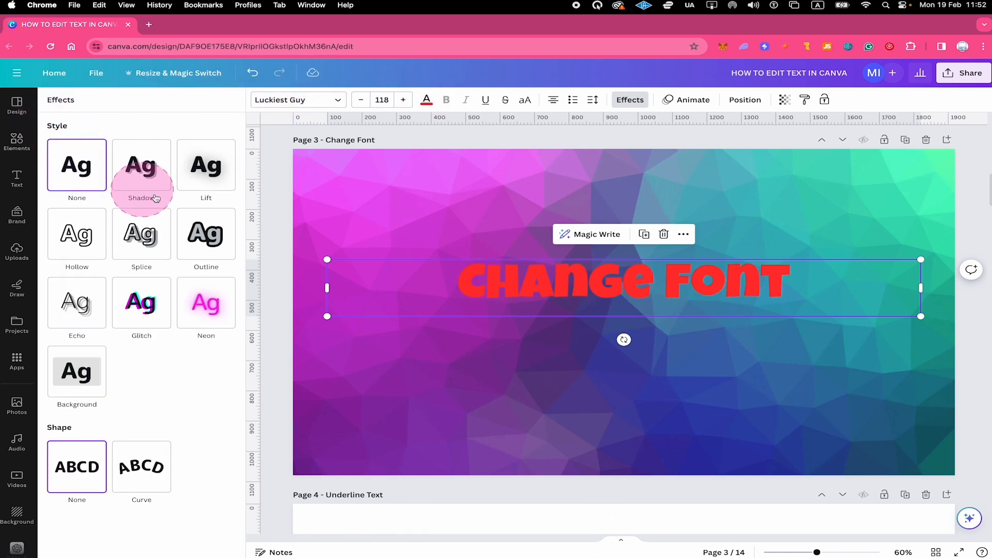
left_click(980, 372)
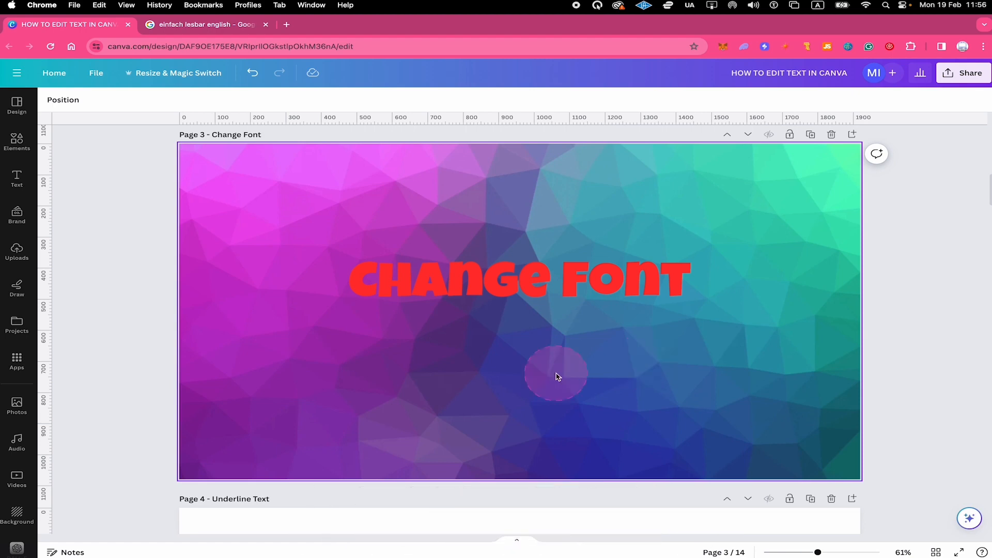
- Apply the Curve shape to the "Change Font" text with a curve value of 84
scroll(556, 376, "down", 5)
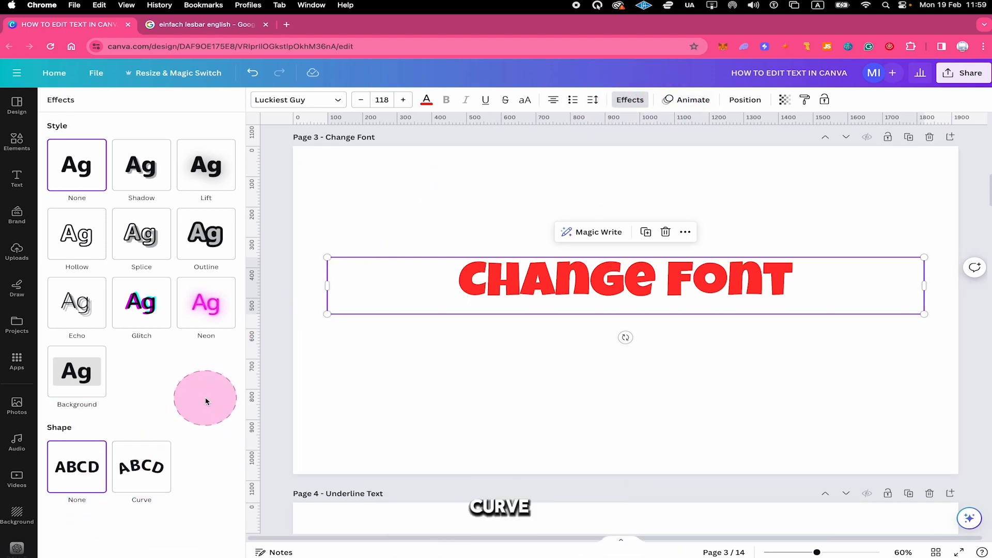
left_click(142, 468)
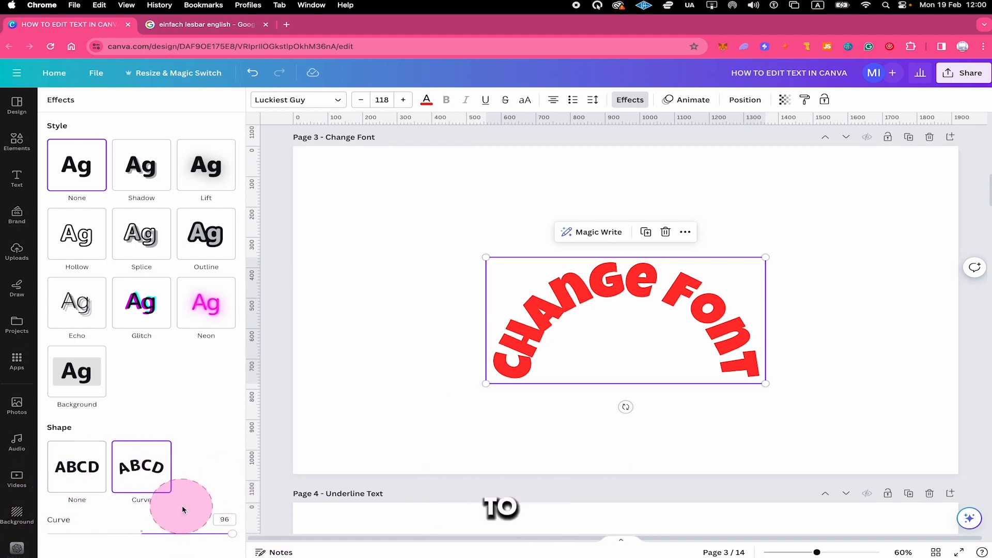
left_click_drag(233, 534, 221, 534)
left_click(401, 272)
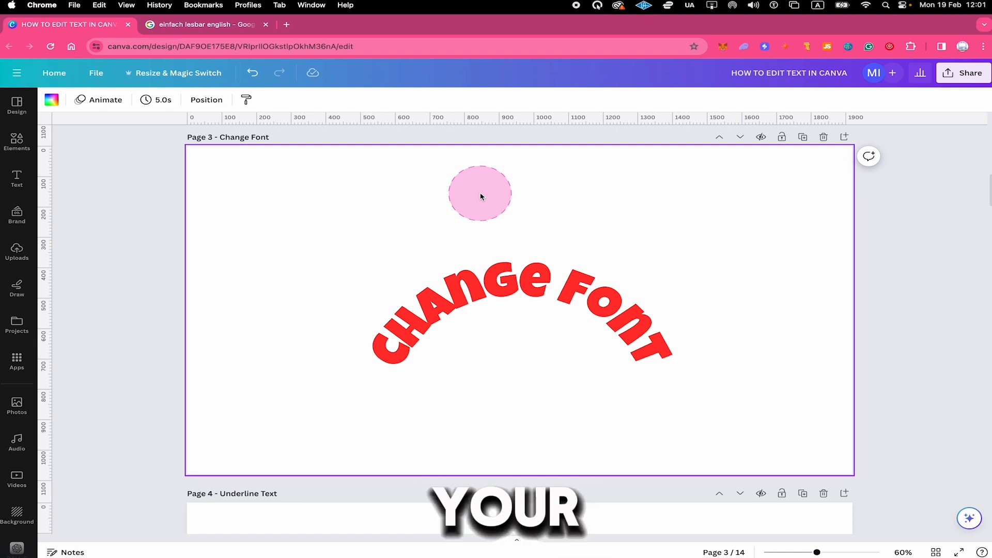
- Add a red circle to page 3 beneath the arch of the curved "Change Font" text
key("c")
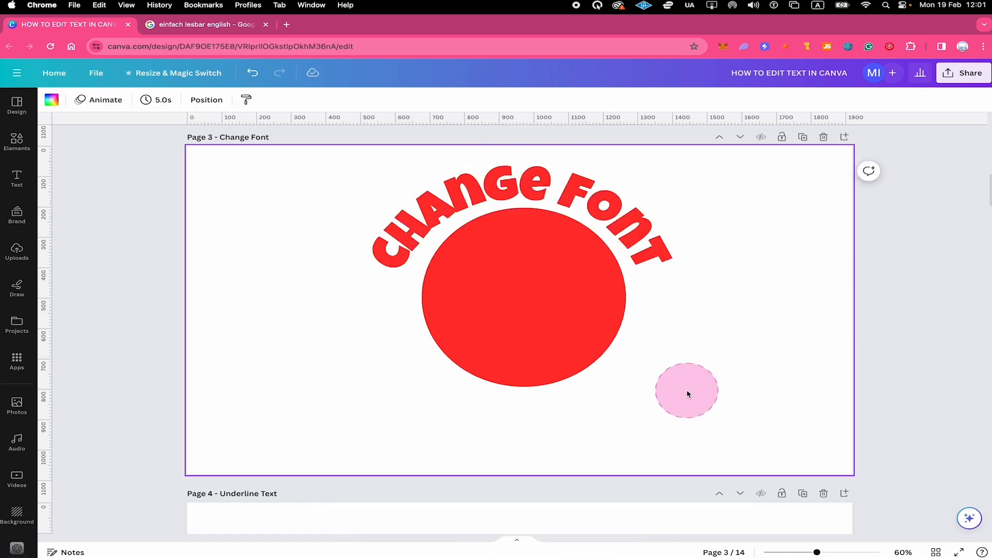
left_click(524, 189)
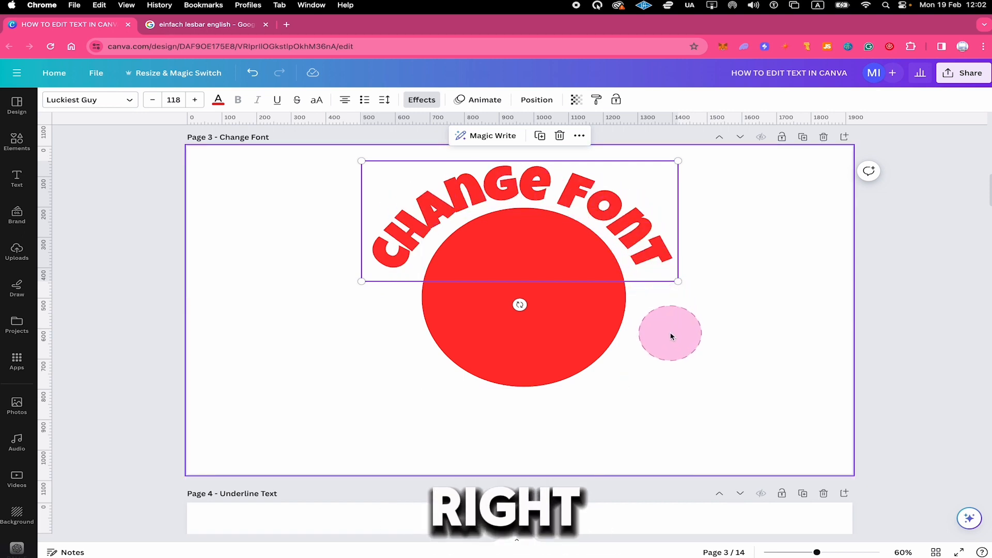
left_click(671, 336)
- Set the curve value of the "Change Font" text above the circle to 89 so it follows the circle more closely
left_click(565, 224)
left_click(504, 174)
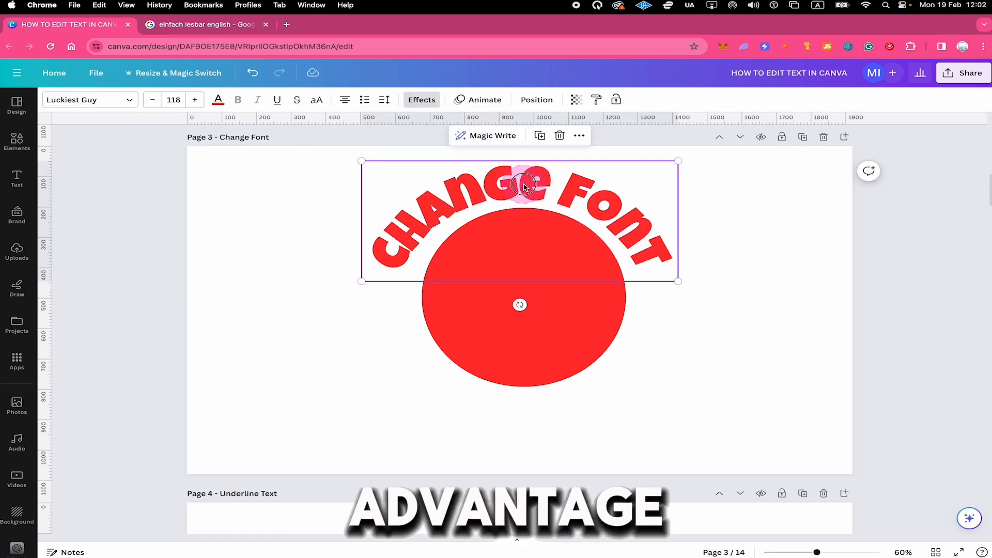
left_click(422, 99)
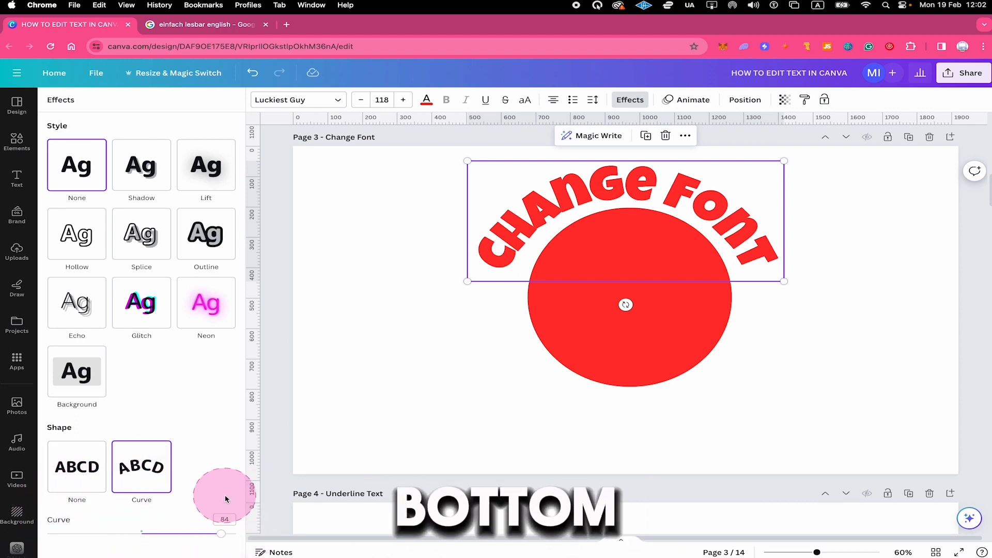
left_click_drag(224, 532, 222, 535)
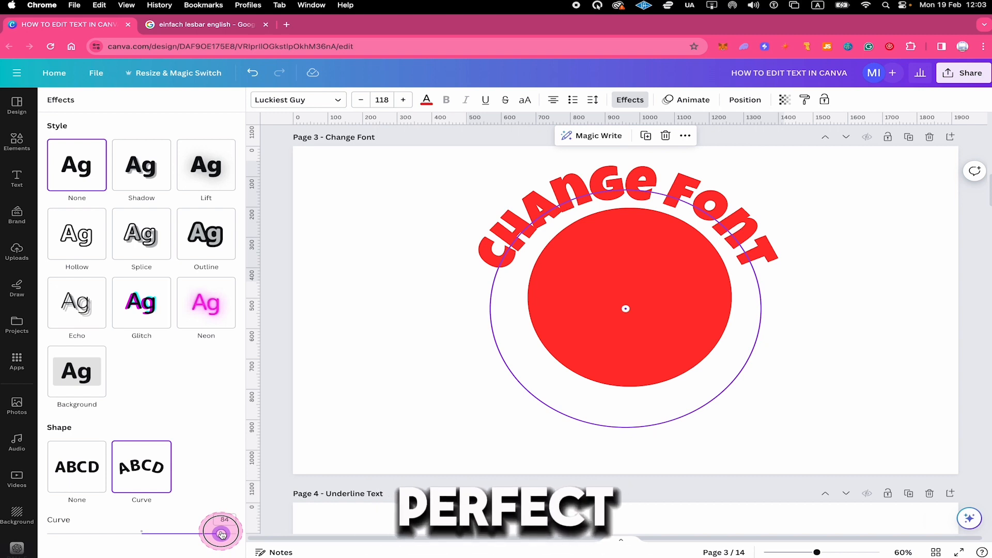
left_click_drag(222, 534, 226, 534)
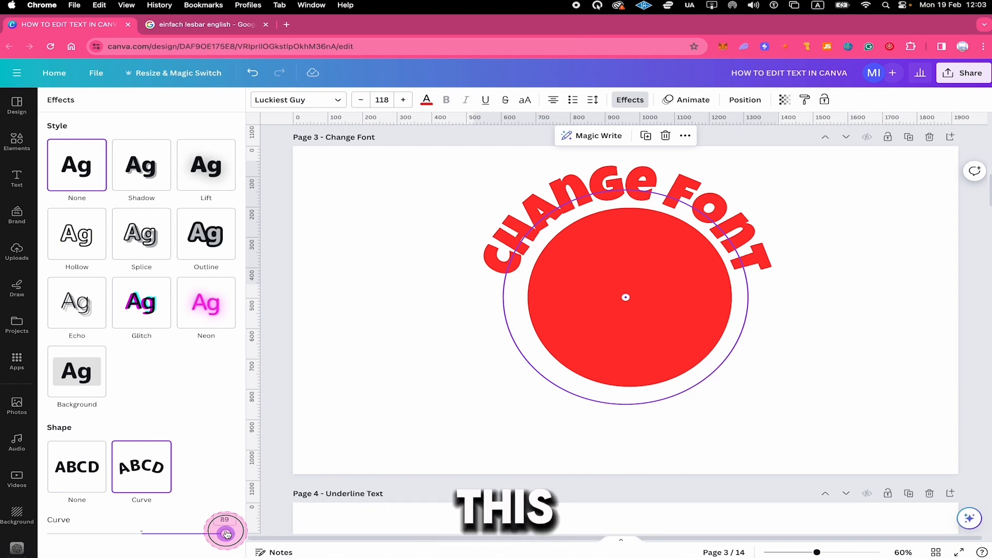
left_click(815, 447)
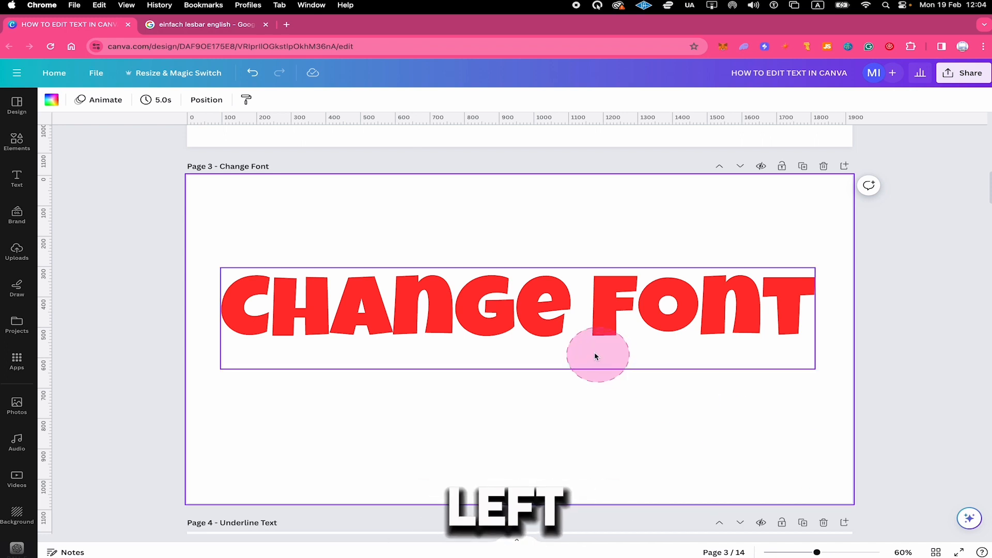
- Apply the Typewriter text animation to the "Change Font" text on page 3
left_click(509, 317)
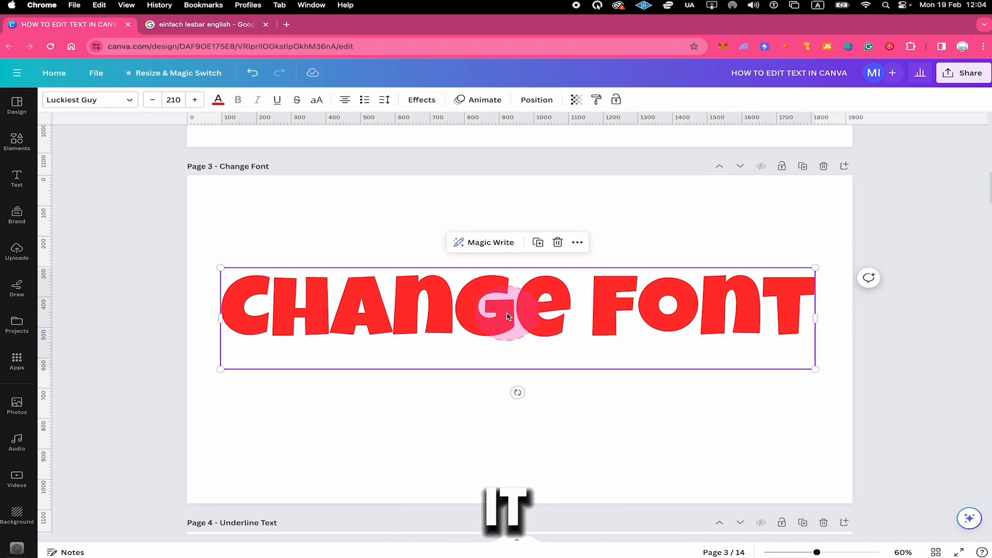
left_click(483, 101)
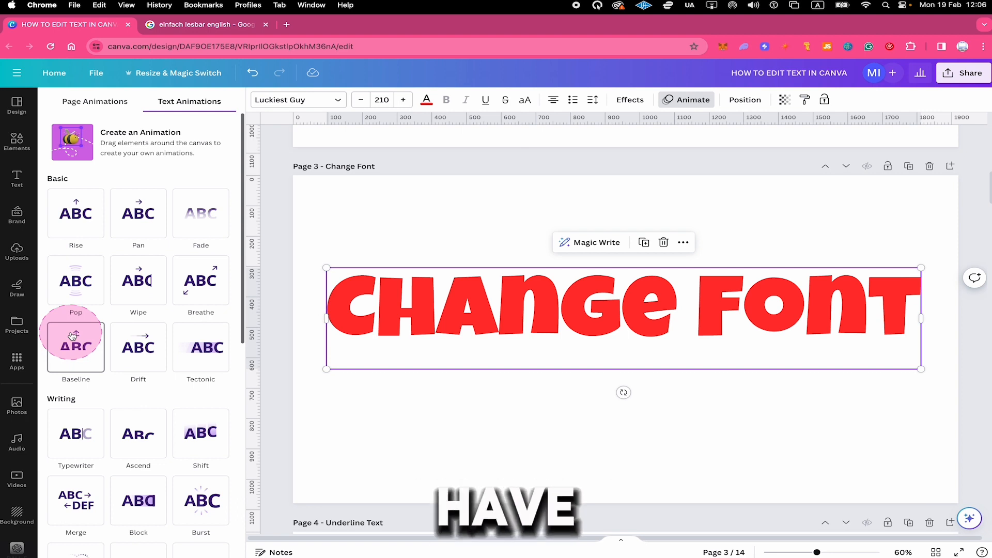
left_click(72, 435)
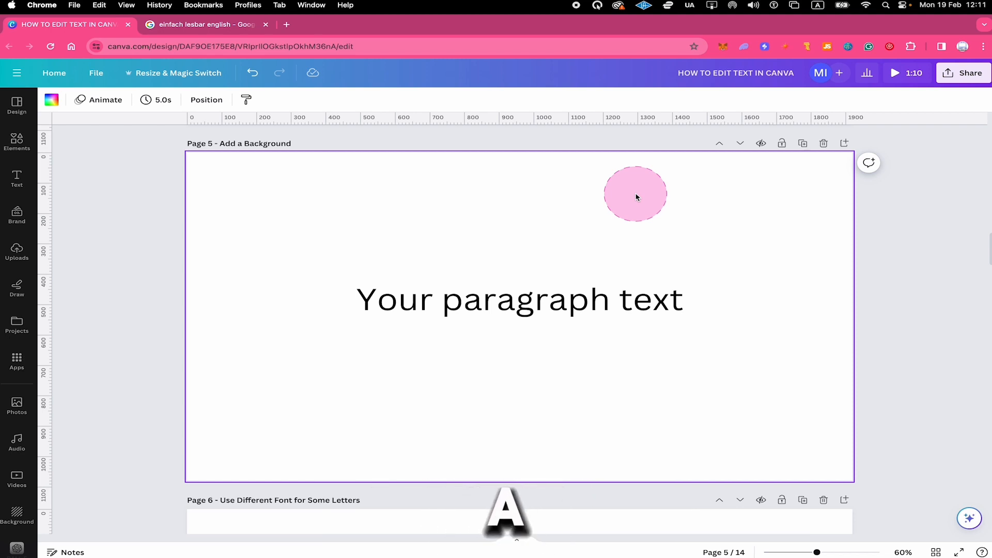
- Try a solid pink background color on page 5, "Add a Background"
mouse_move(637, 196)
left_mouse_down()
mouse_move(398, 204)
mouse_move(366, 223)
left_mouse_up()
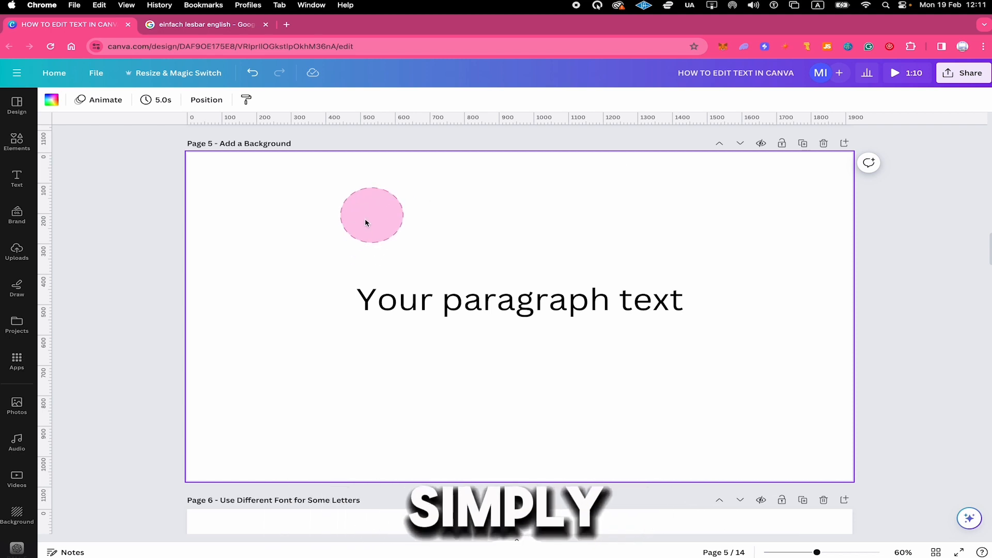
left_click(17, 511)
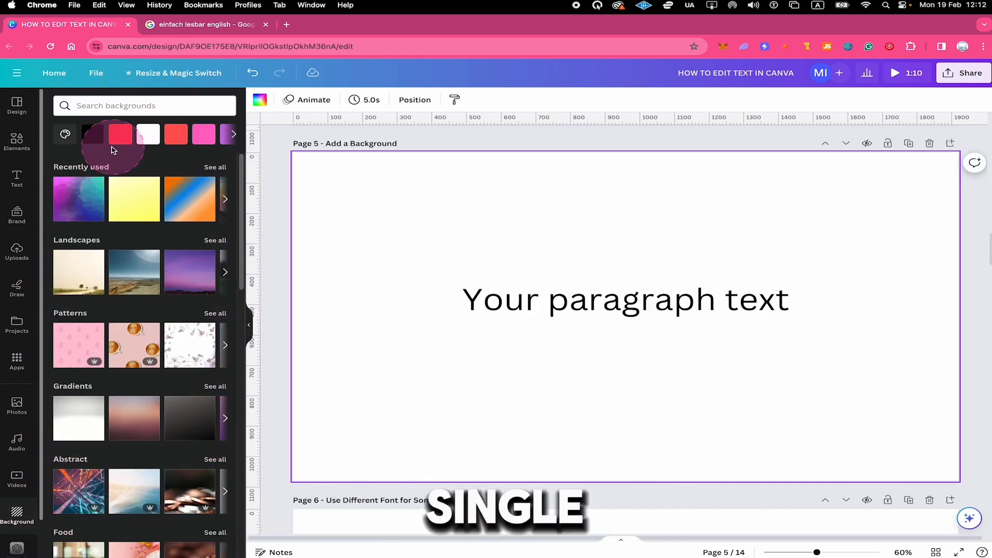
left_click(200, 135)
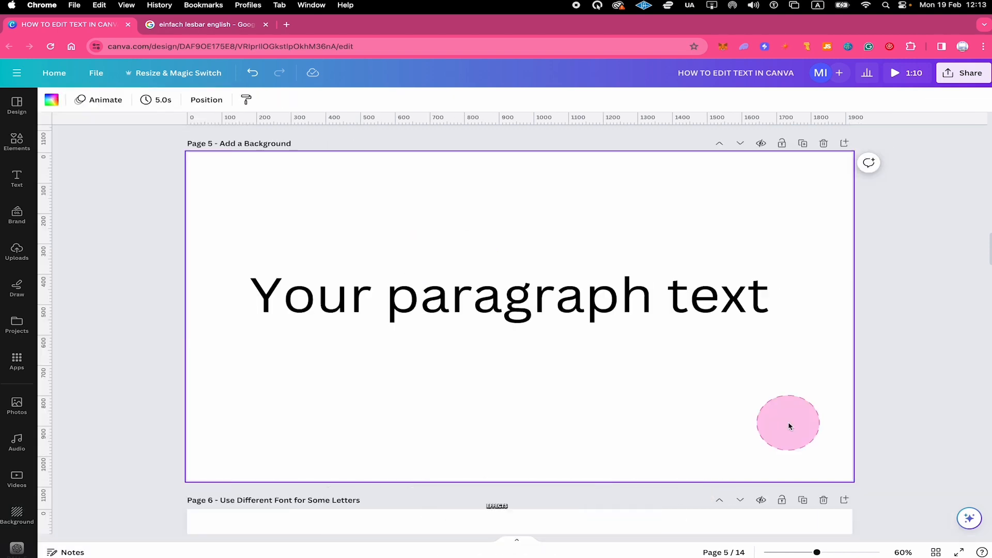
- Apply the Background text effect to "Your paragraph text" on page 5 and set the effect's color to teal
left_click(520, 302)
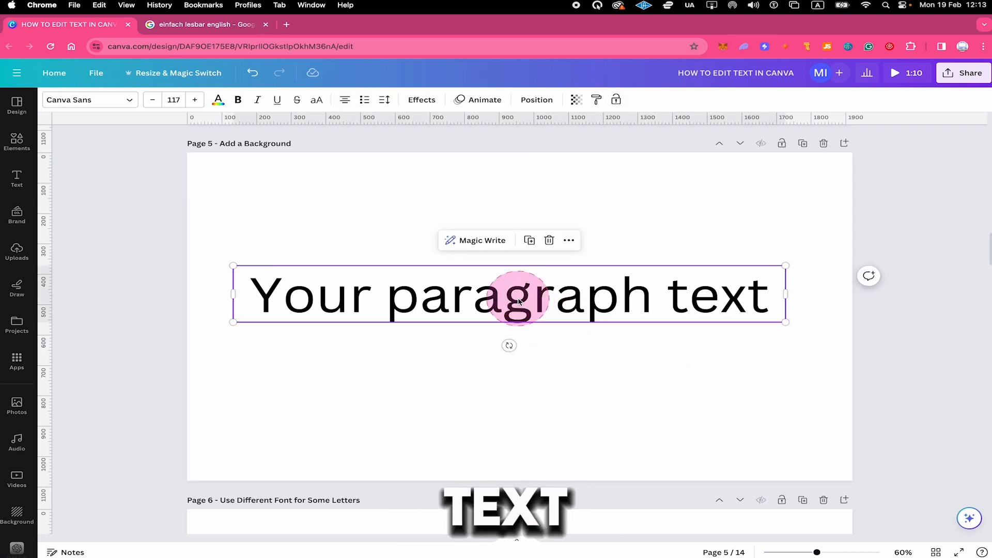
left_click(422, 99)
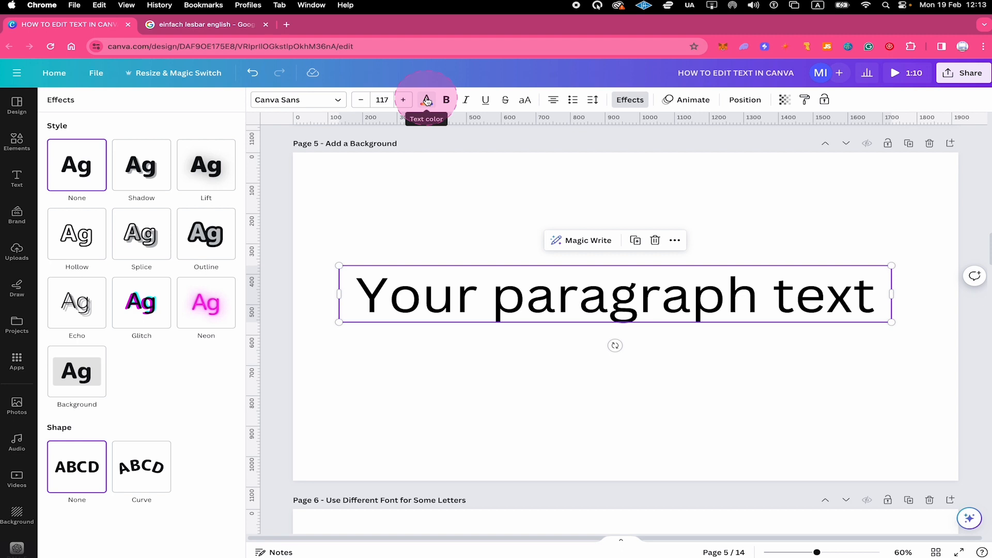
left_click(86, 381)
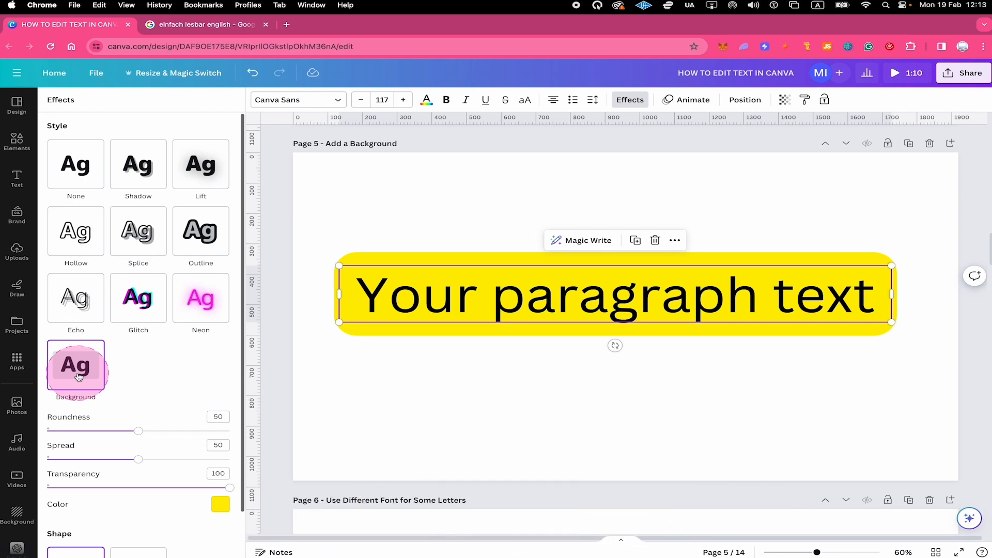
scroll(79, 376, "down", 2)
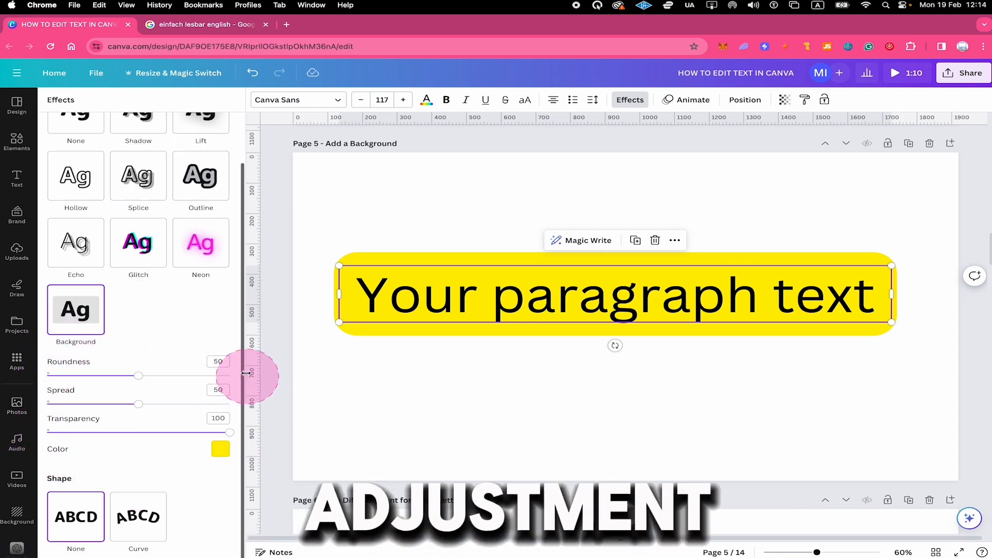
left_click(220, 450)
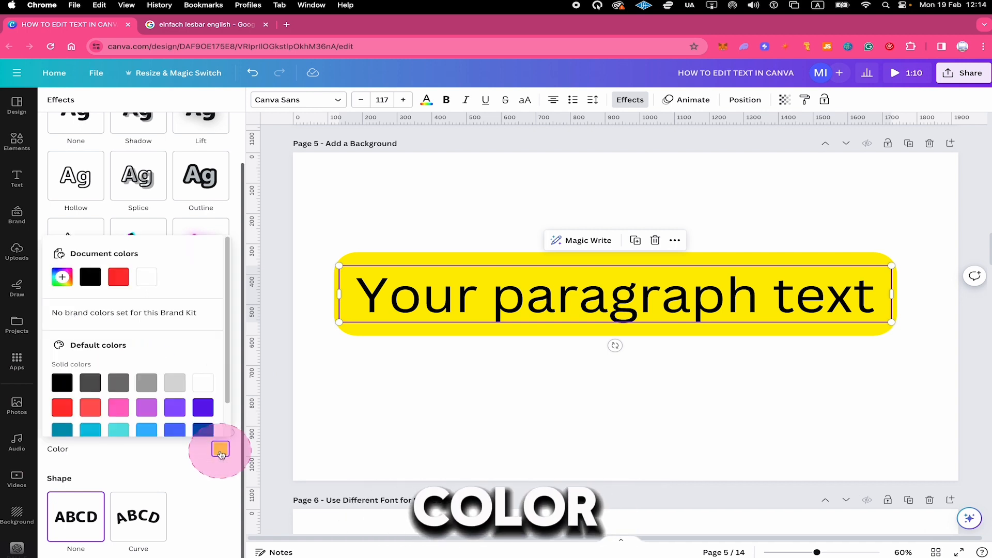
left_click_drag(227, 274, 227, 305)
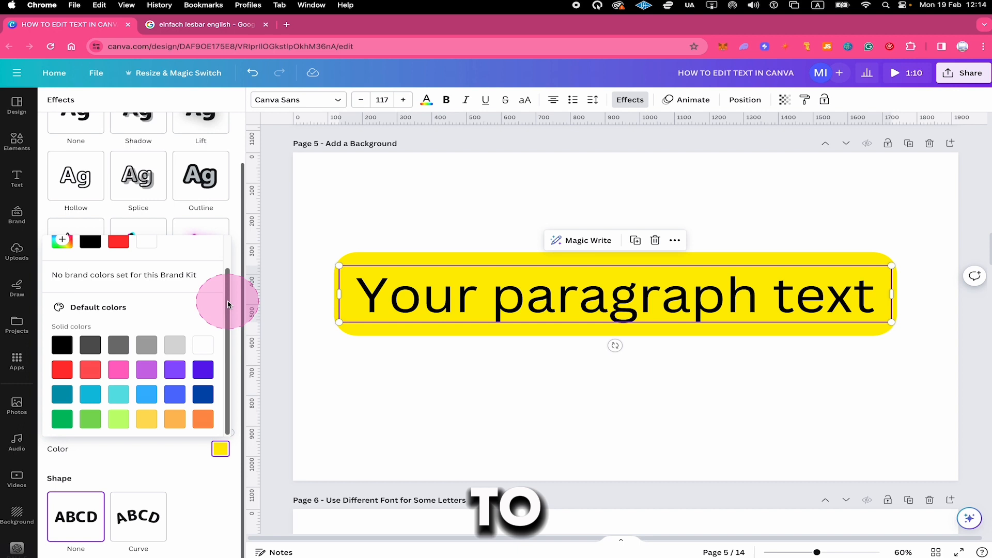
left_click(62, 394)
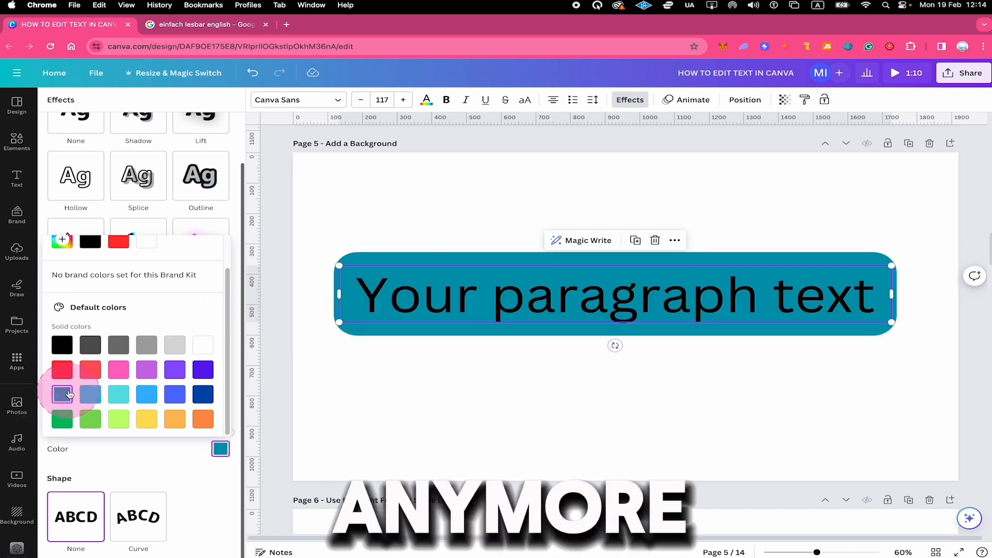
- Change the paragraph text's color to white and set its Background effect's spread to 20
left_click(427, 99)
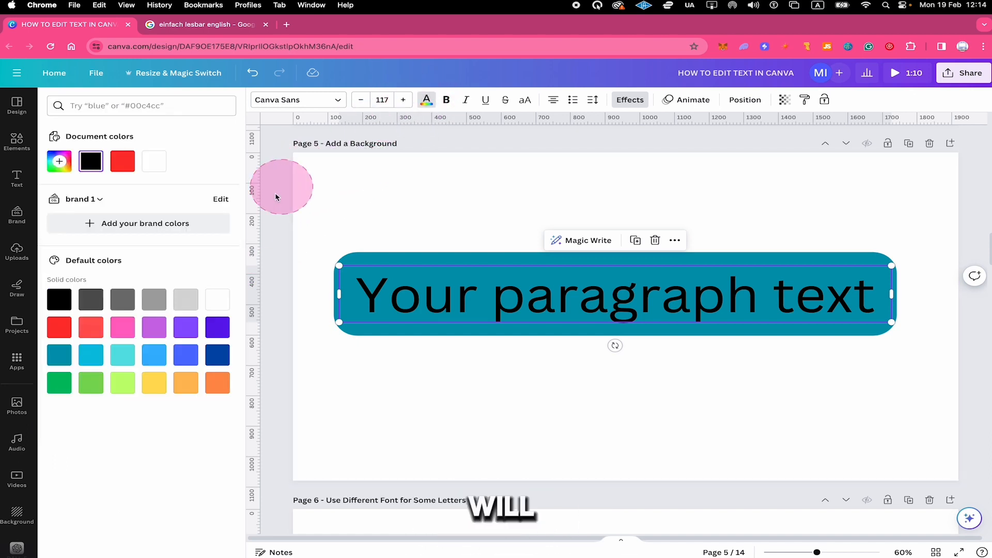
left_click(218, 300)
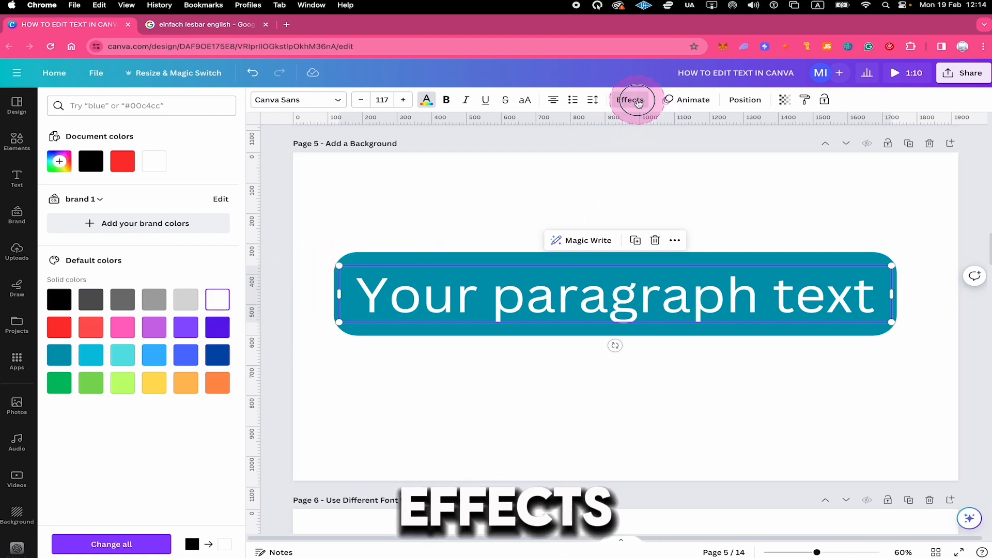
left_click(639, 101)
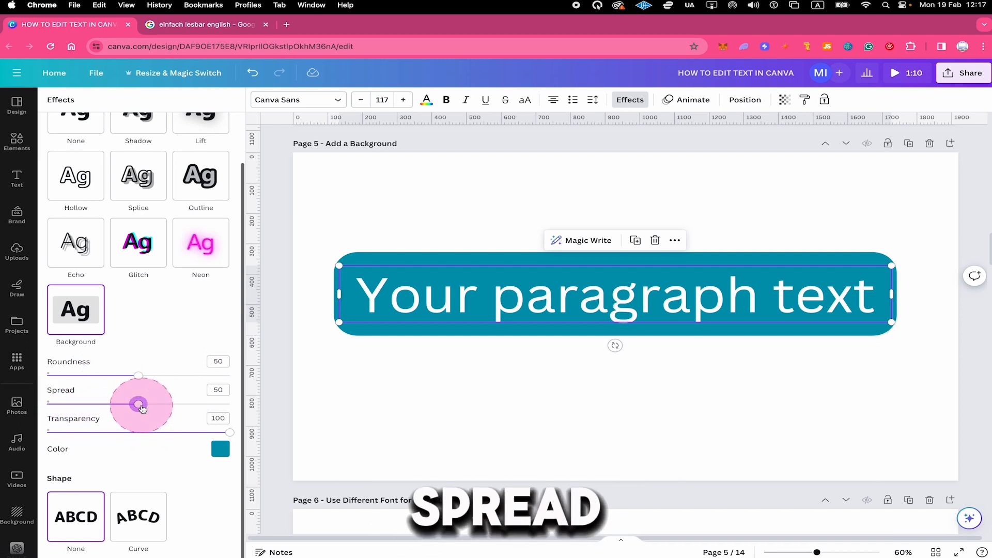
left_click_drag(141, 409, 84, 403)
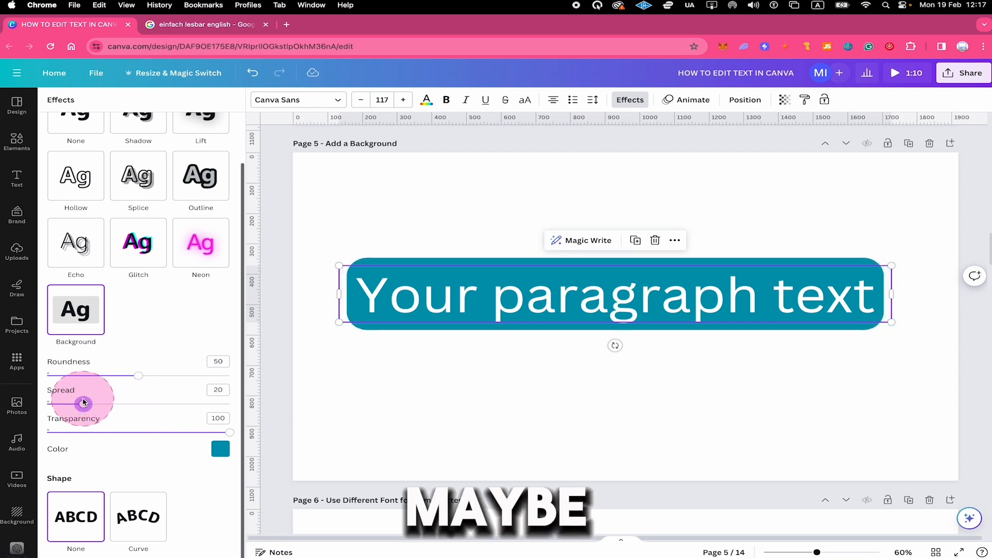
- Deselect the paragraph text and undo its background effect and color changes
left_click(626, 205)
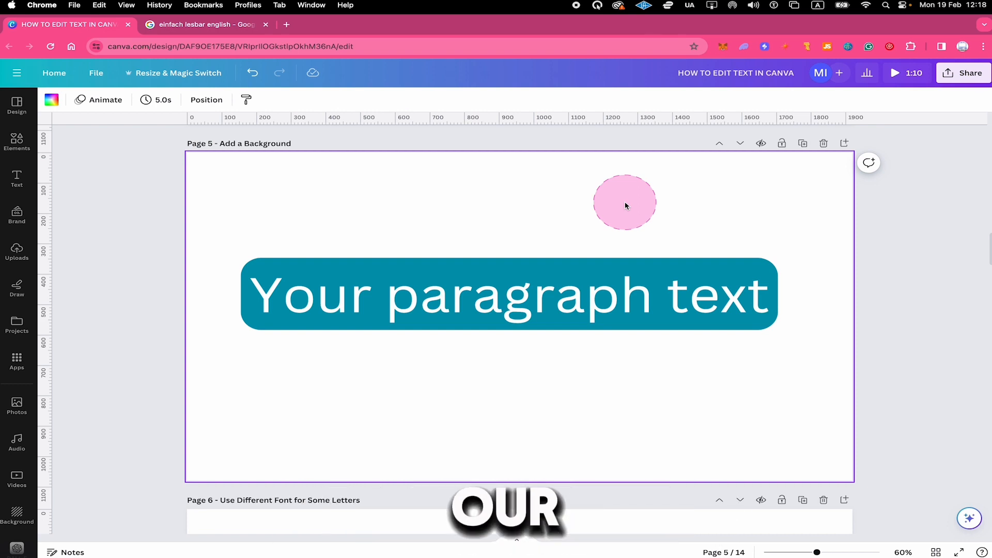
key("super+z")
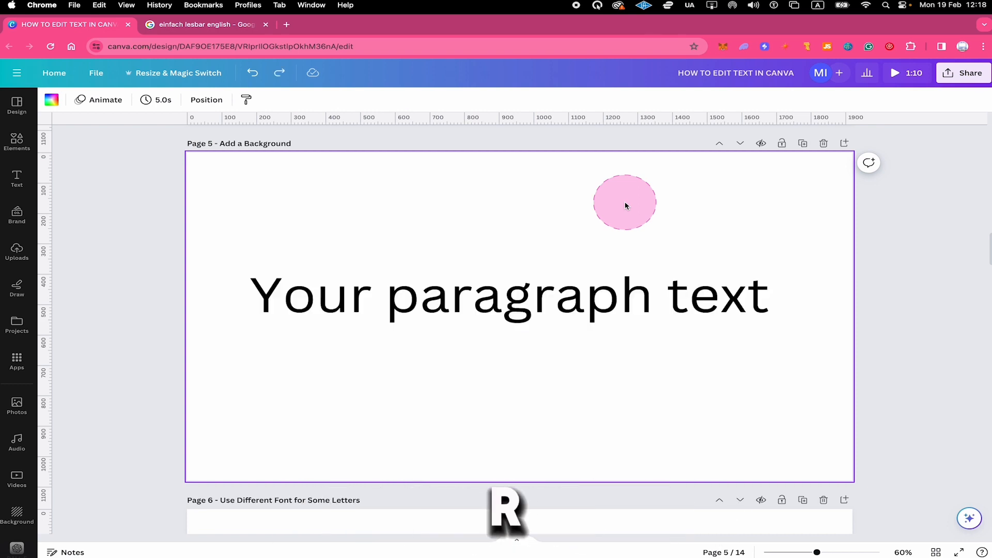